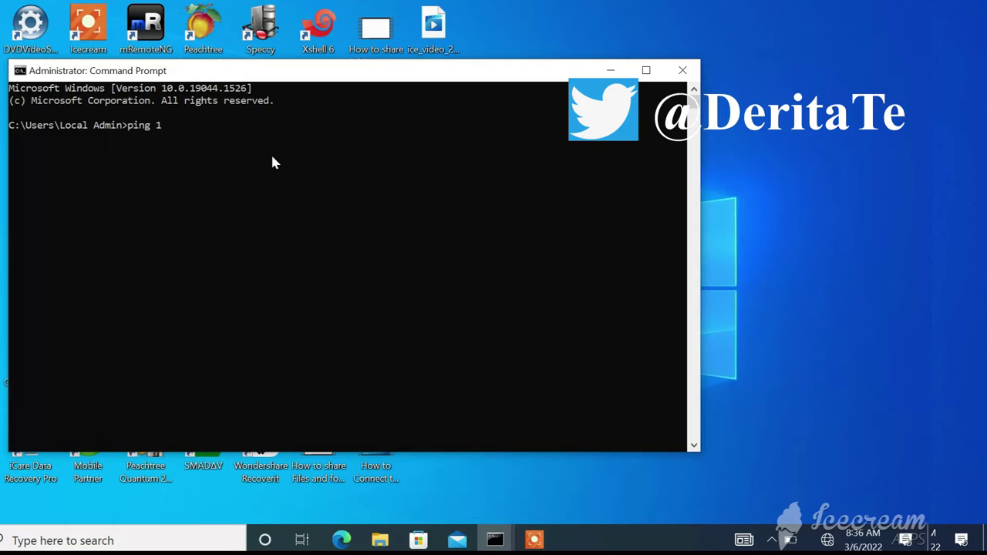
Ping the second computer at 192.168.0.2 from the Command Prompt
text(92.1)
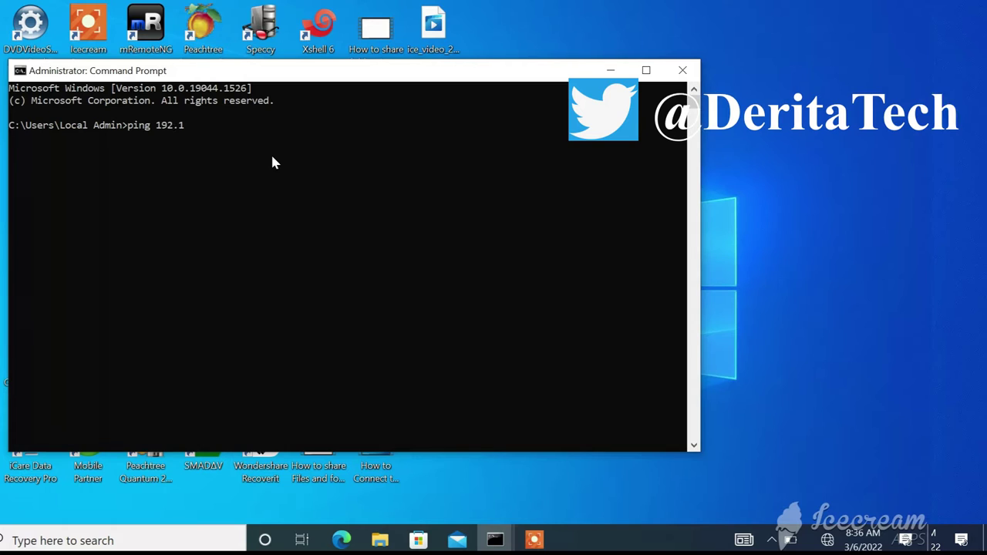
text(68.0.)
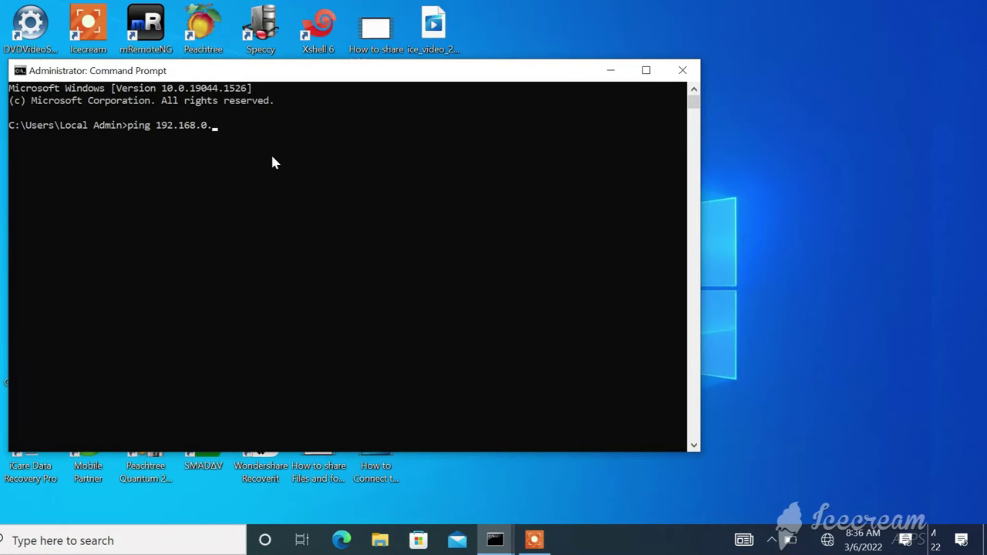
text(2)
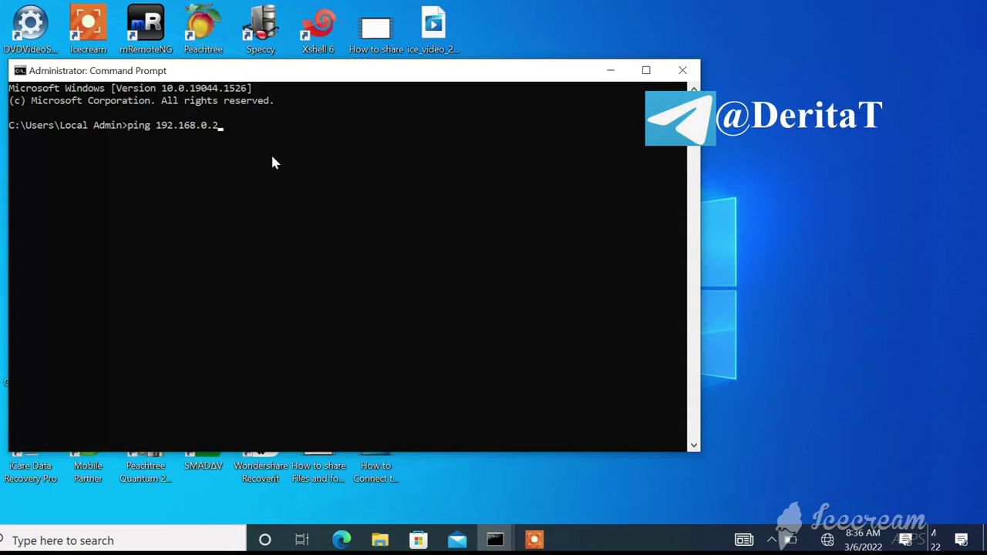
key(Return)
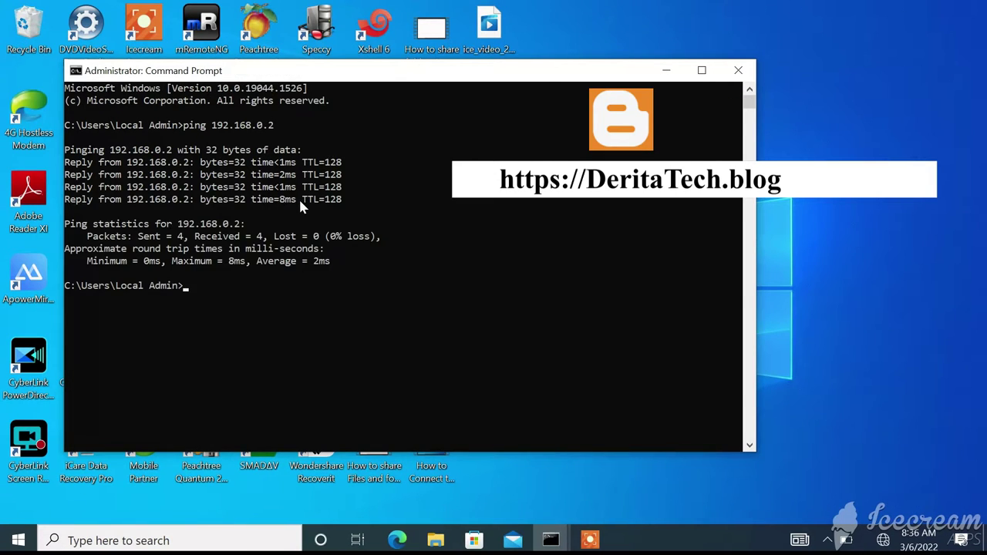
Enter the command to ping 192.168.0.1 at the next prompt
text(ping)
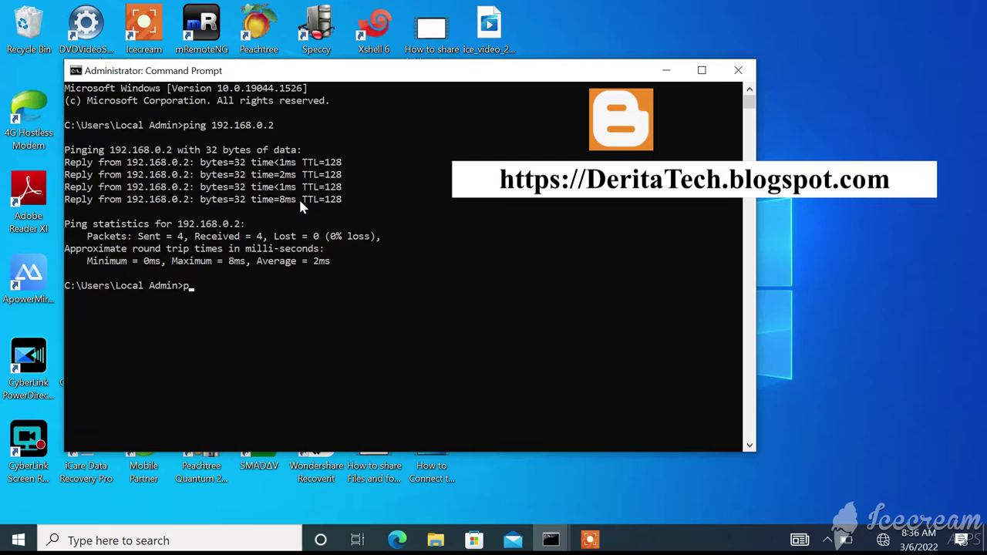
text( 192.16)
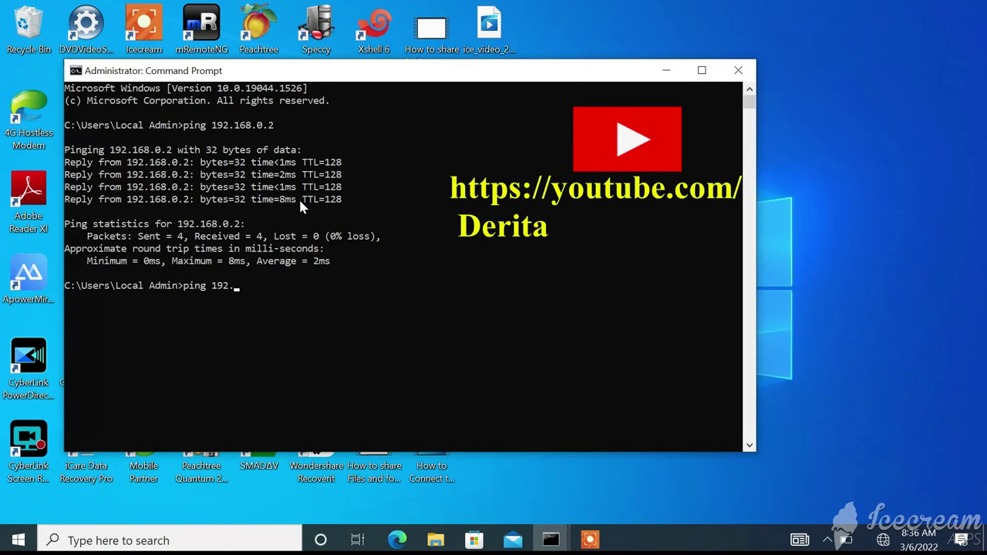
text(8.0.1)
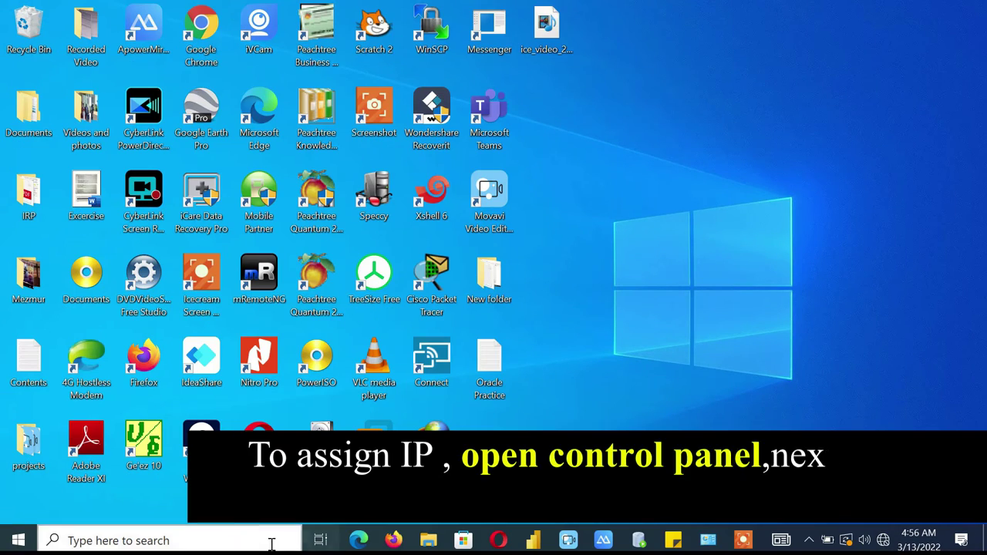
Open the Control Panel and go to Network and Sharing Center under Network and Internet
click(266, 541)
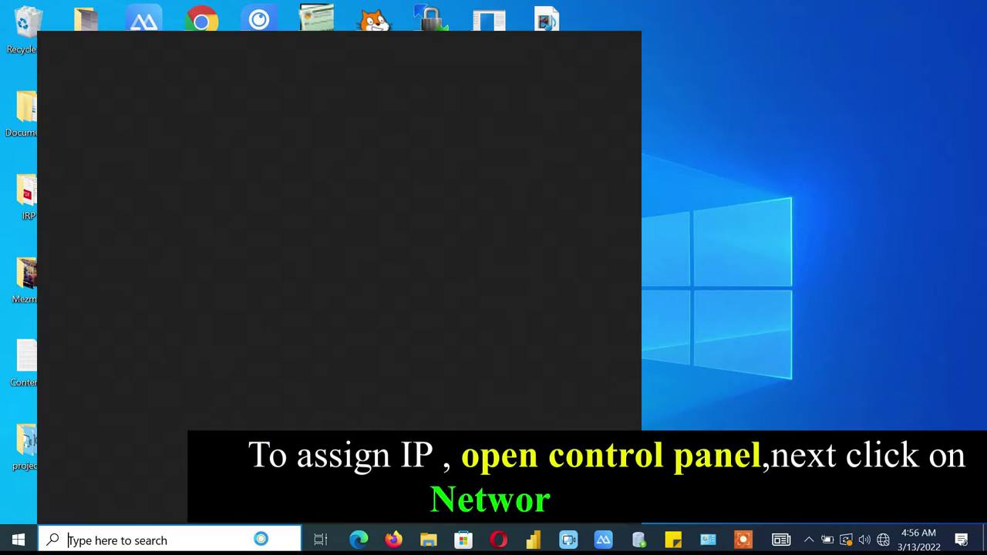
text(control)
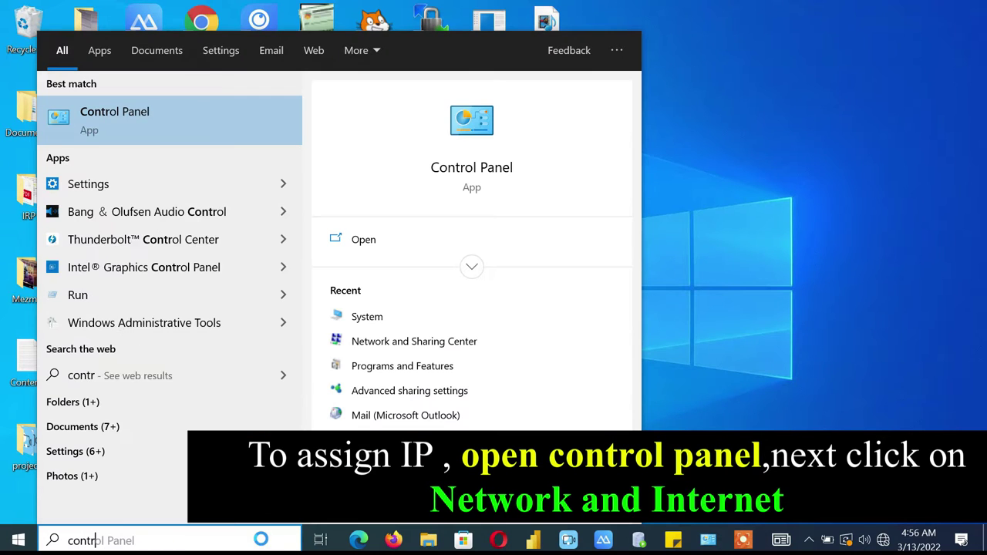
click(165, 127)
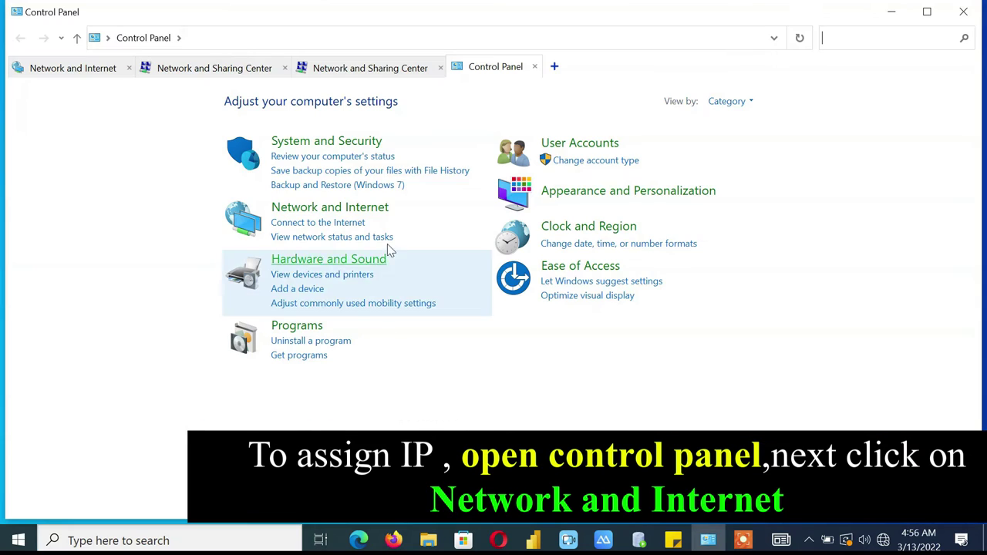
click(307, 210)
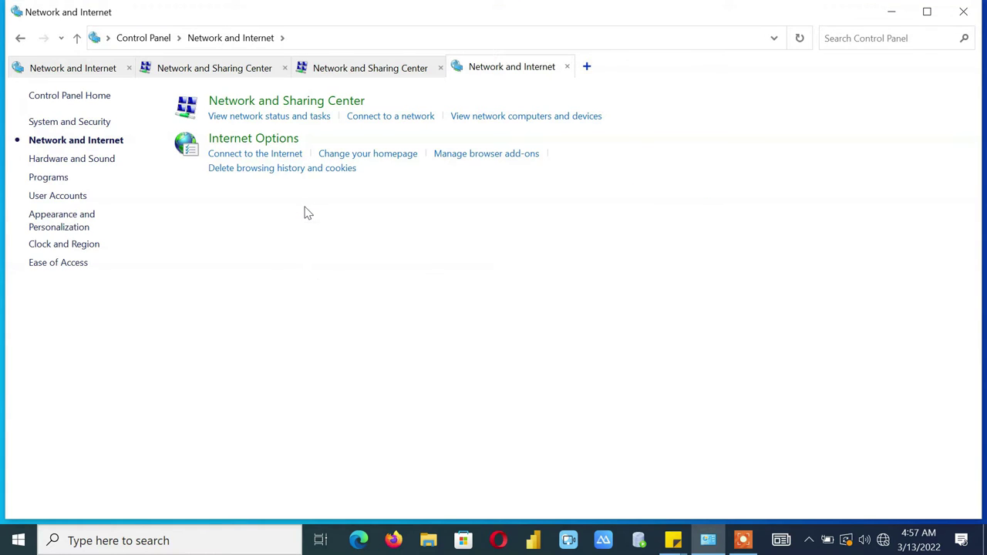
click(276, 105)
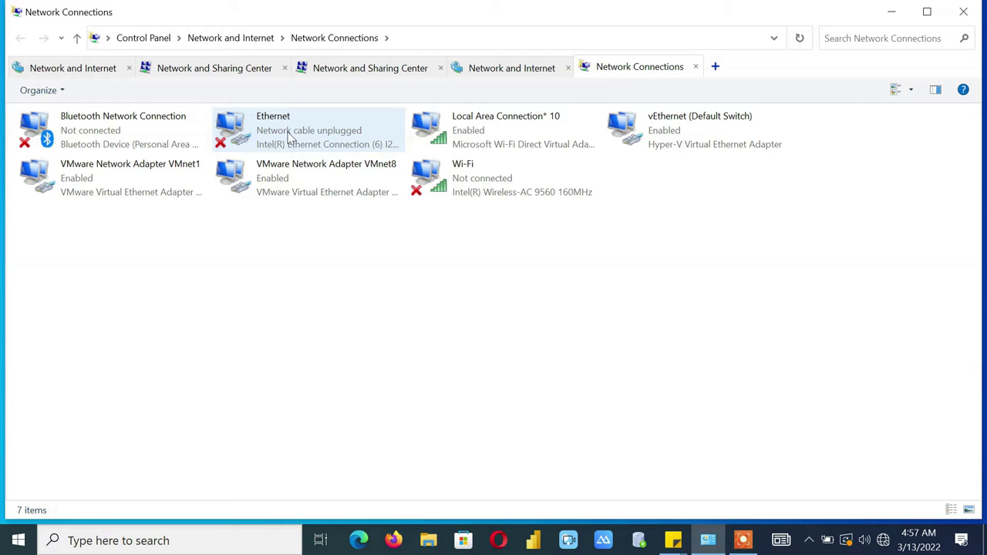
Open the Internet Protocol Version 4 (TCP/IPv4) properties of the Ethernet adapter
right_click(289, 137)
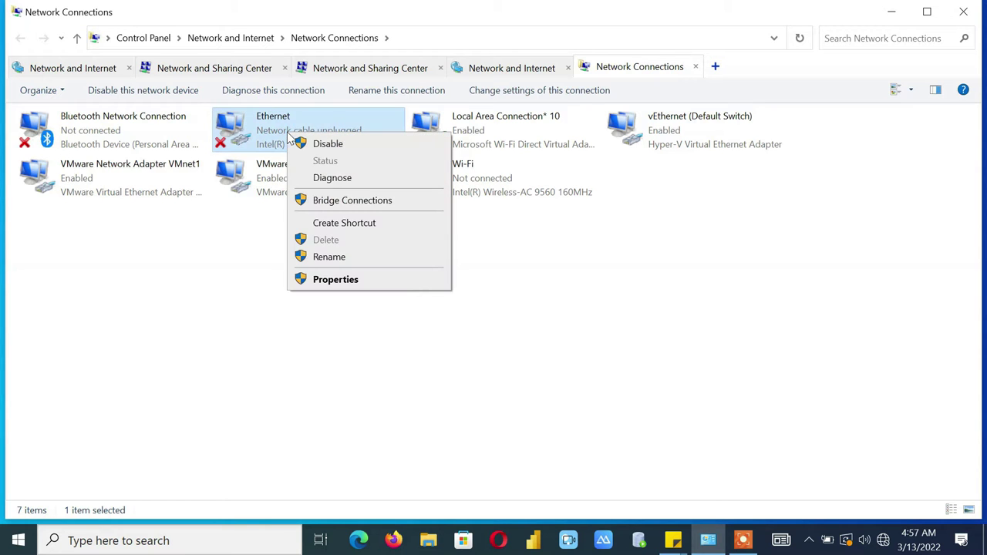
click(368, 280)
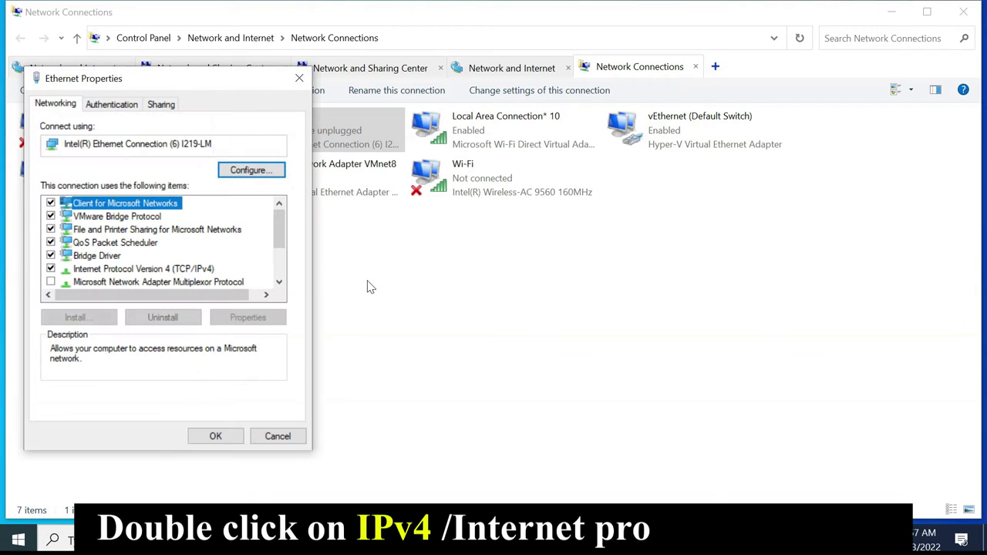
drag(198, 88, 475, 91)
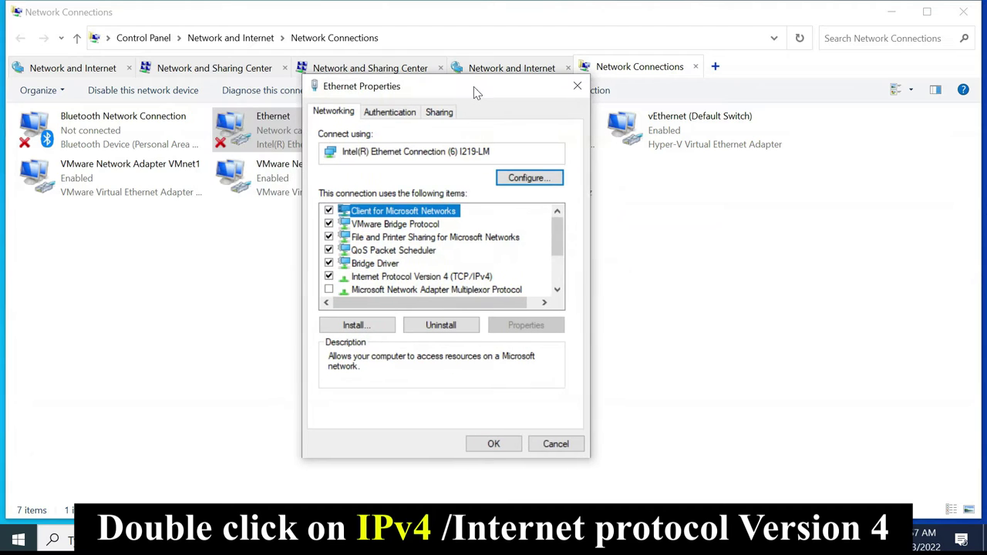
click(410, 280)
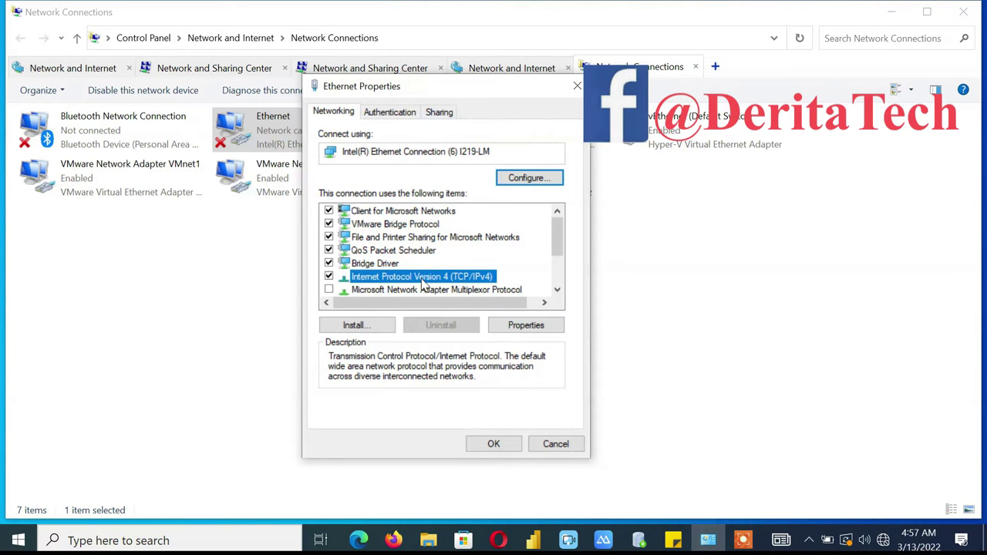
double_click(420, 279)
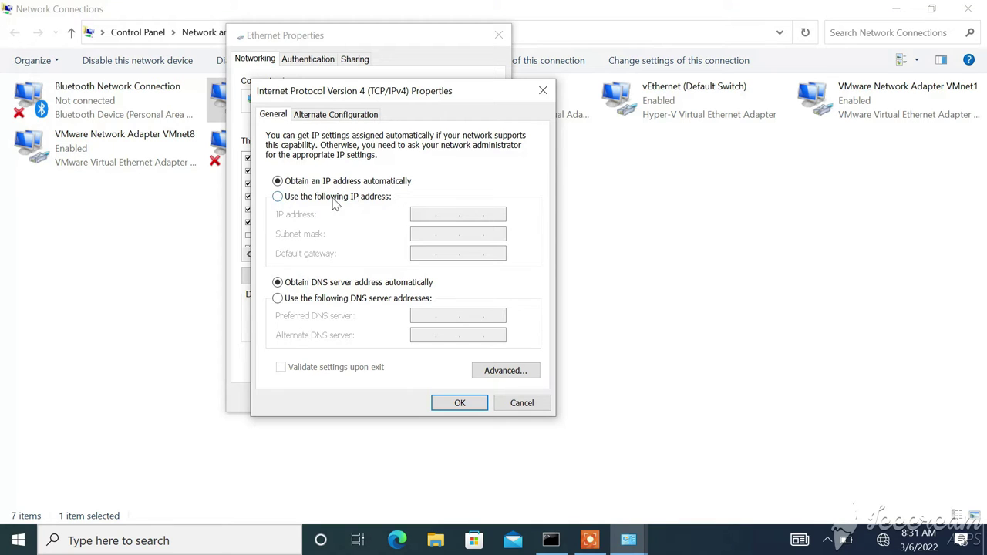
Assign the Ethernet adapter the static IP address 192.168.0.1 with subnet mask 255.255.255.0
click(279, 197)
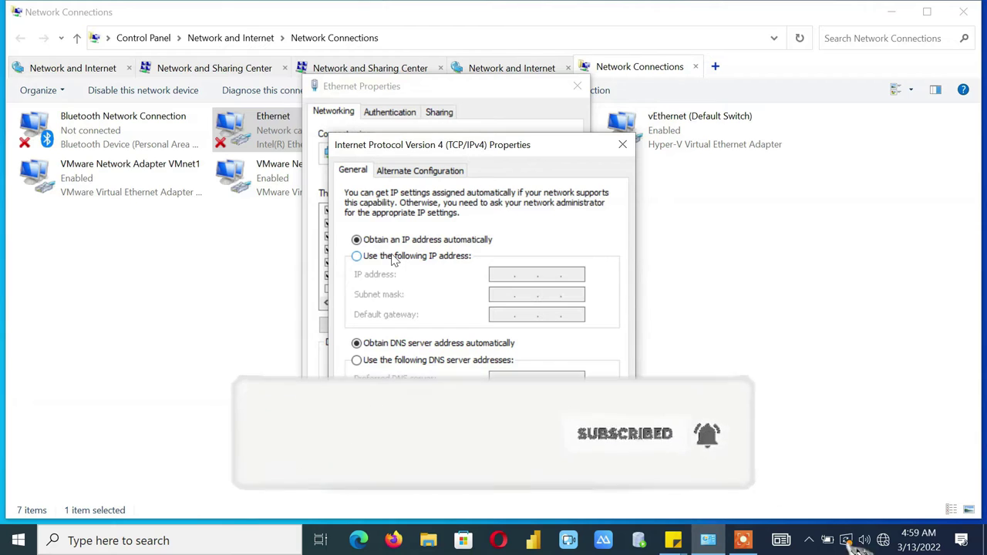
click(375, 258)
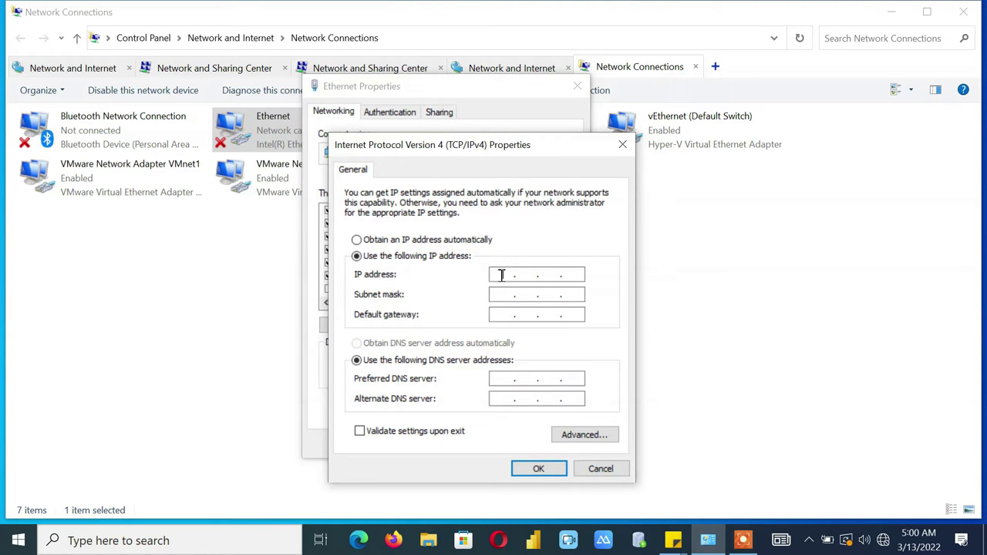
click(501, 274)
text(192.168.0.1)
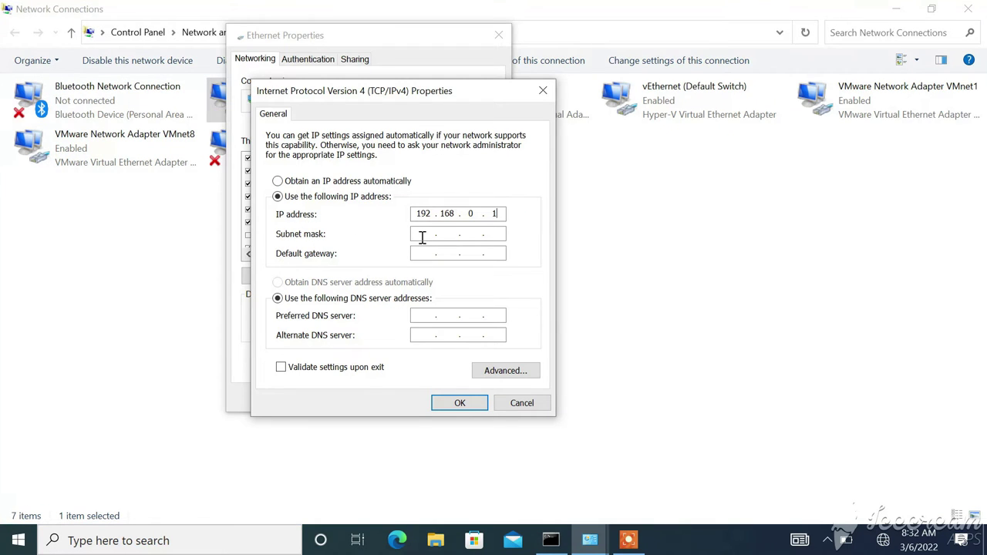
click(423, 237)
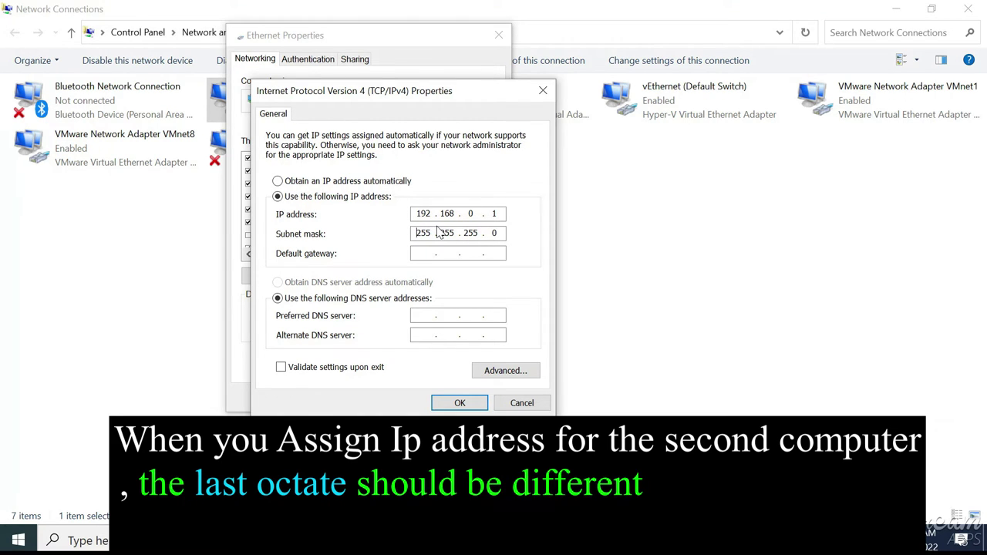
Try 15 as the last octet of the IP address and set it back to 1
double_click(493, 213)
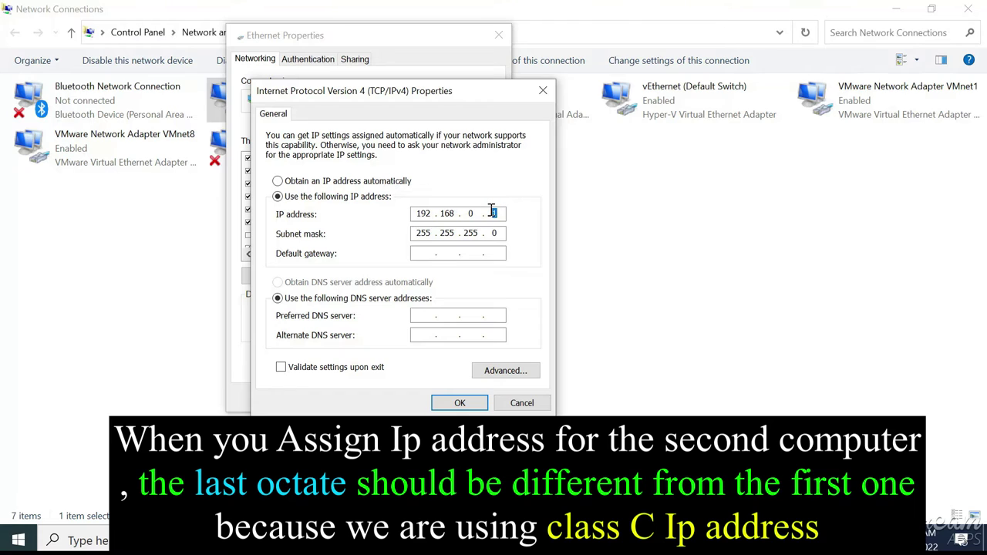
key(BackSpace)
text(1)
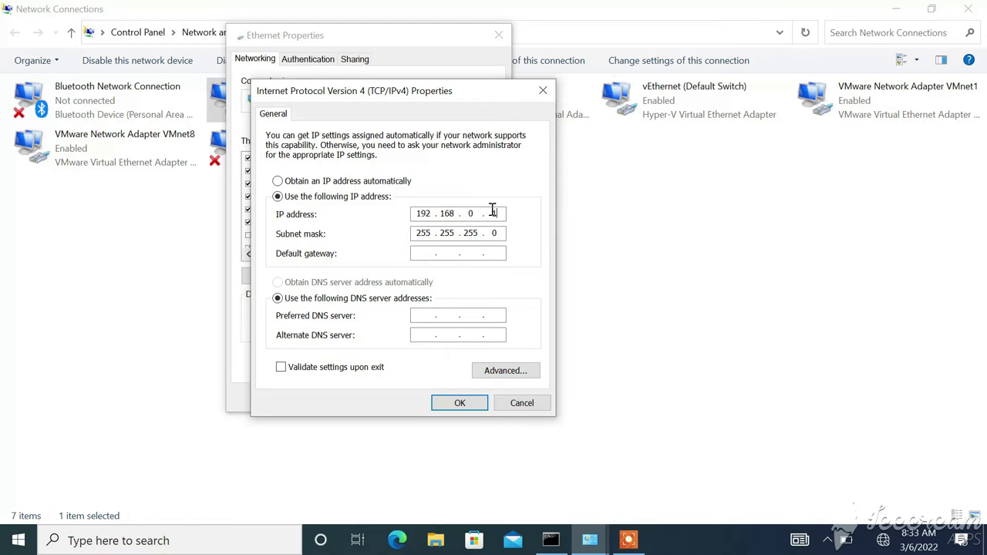
text(5)
key(BackSpace)
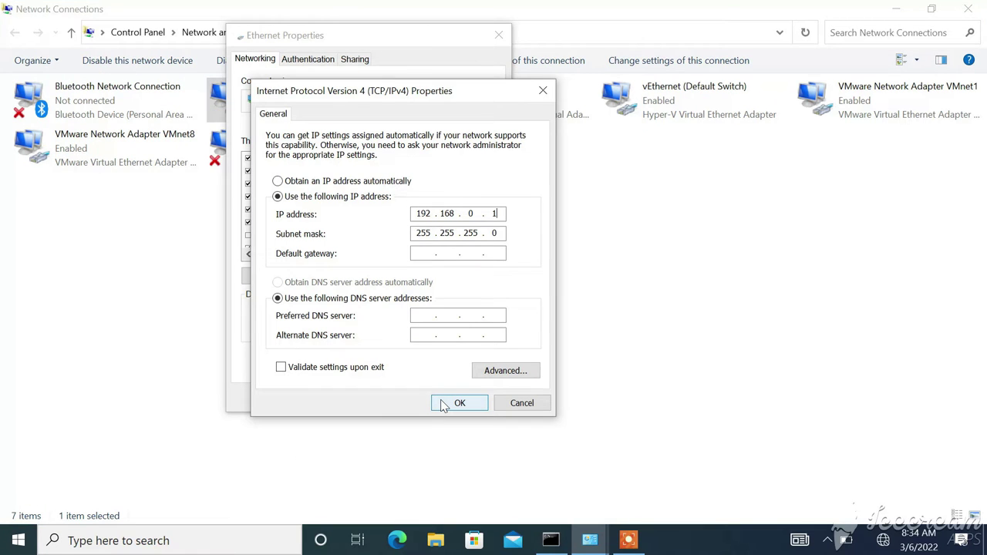
Accept the static IPv4 settings and close the Ethernet properties
click(445, 402)
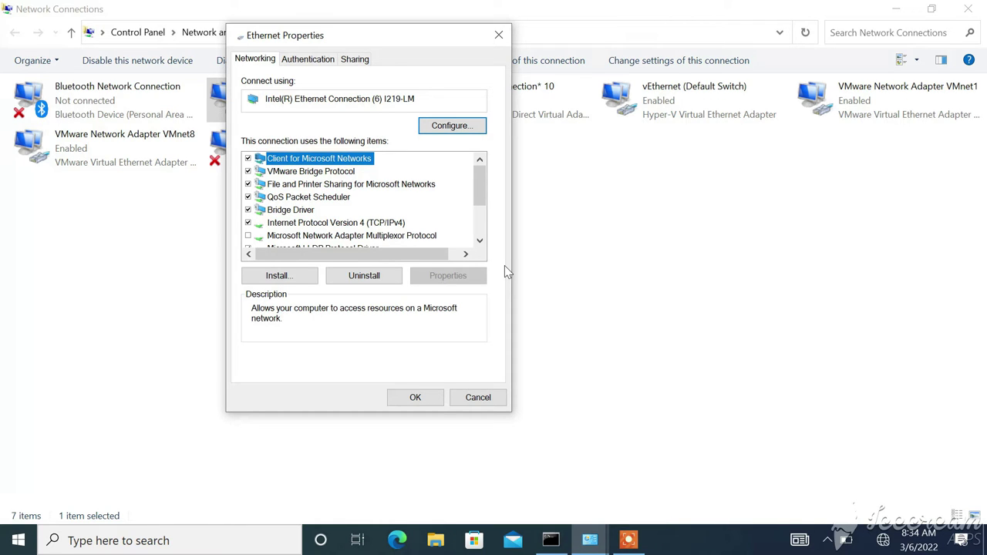
click(415, 397)
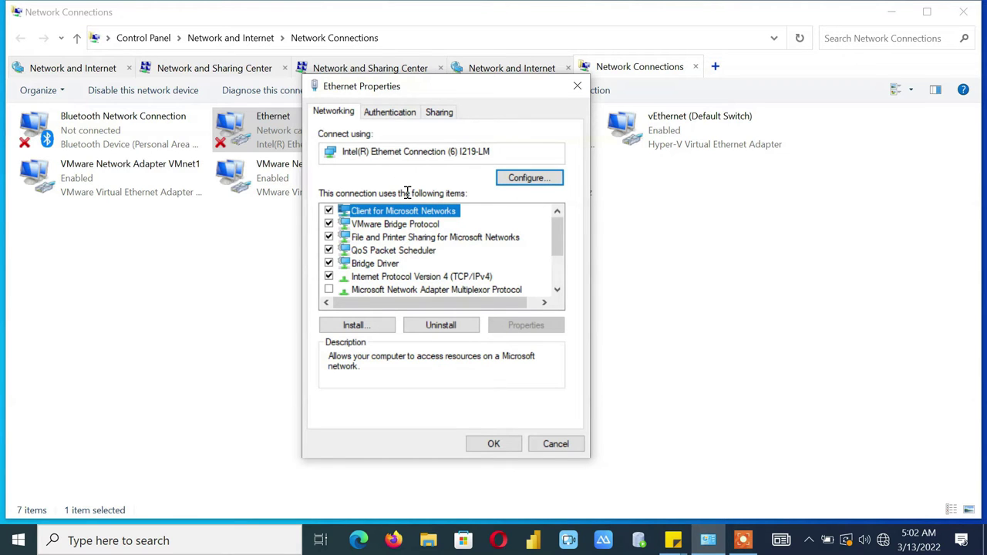
click(480, 445)
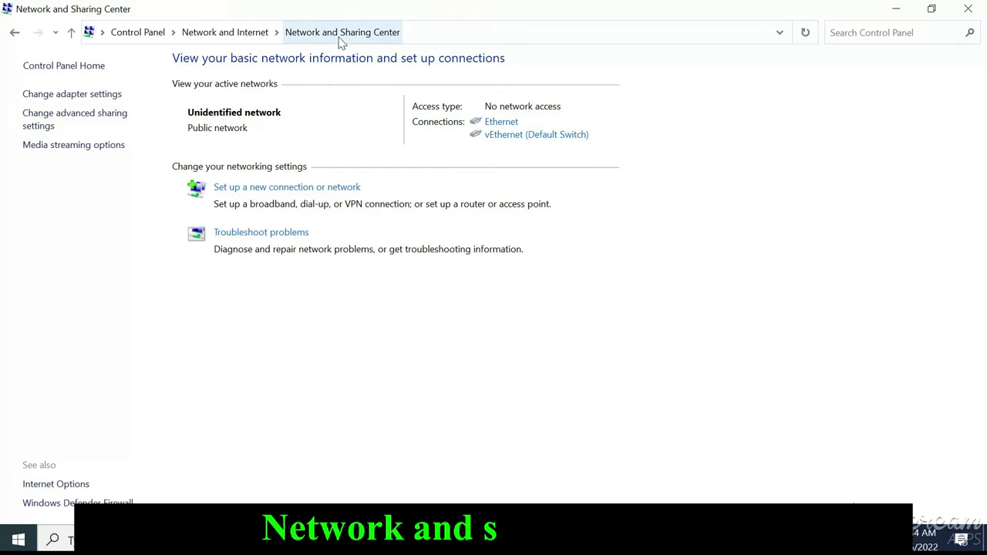
Check network discovery, file and printer sharing, and password protection in the advanced sharing settings for the Private, Guest or Public, and All Networks profiles
click(53, 116)
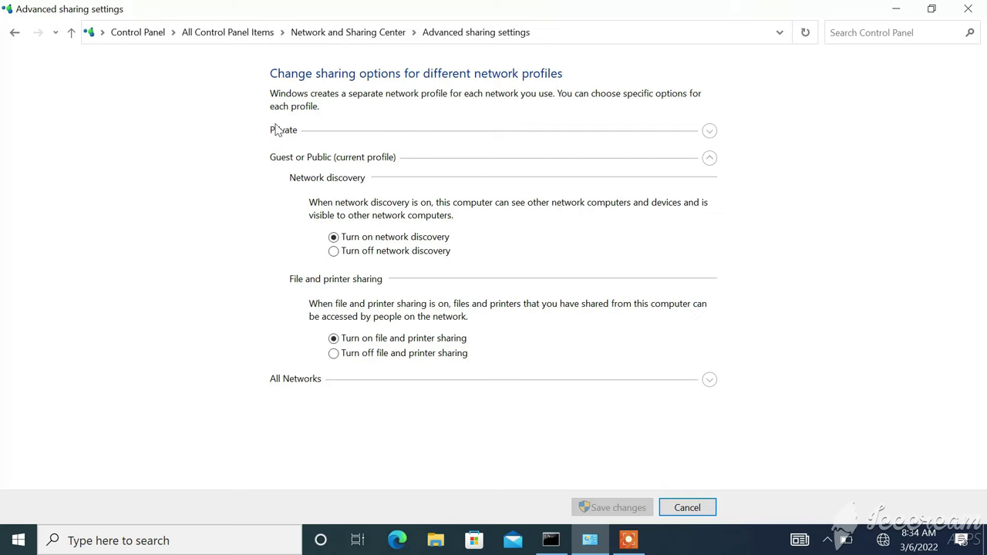
click(709, 131)
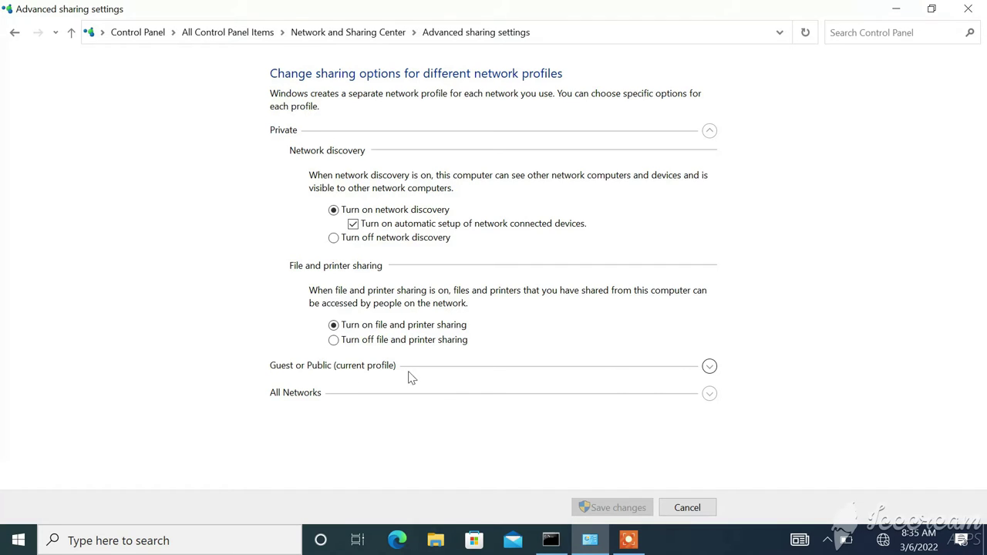
click(709, 366)
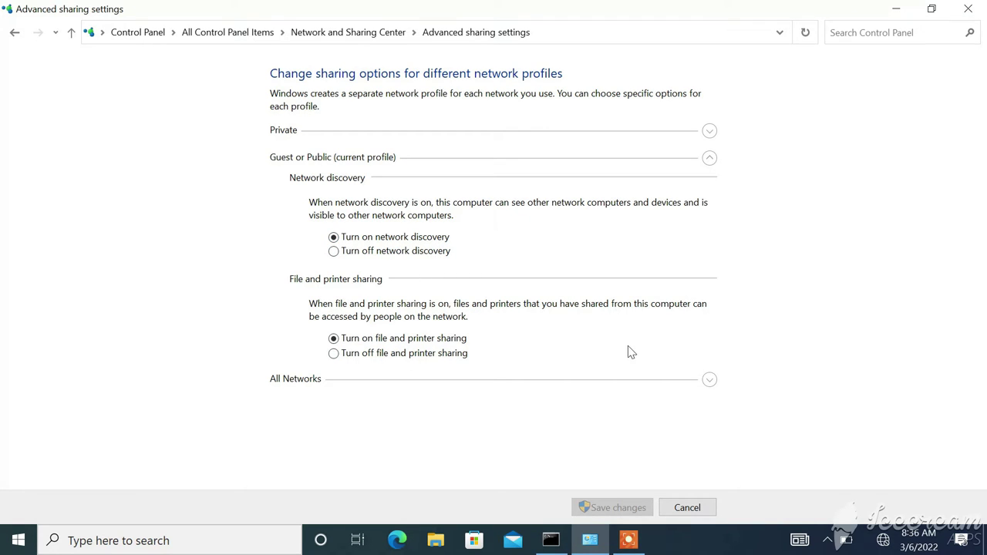
click(709, 380)
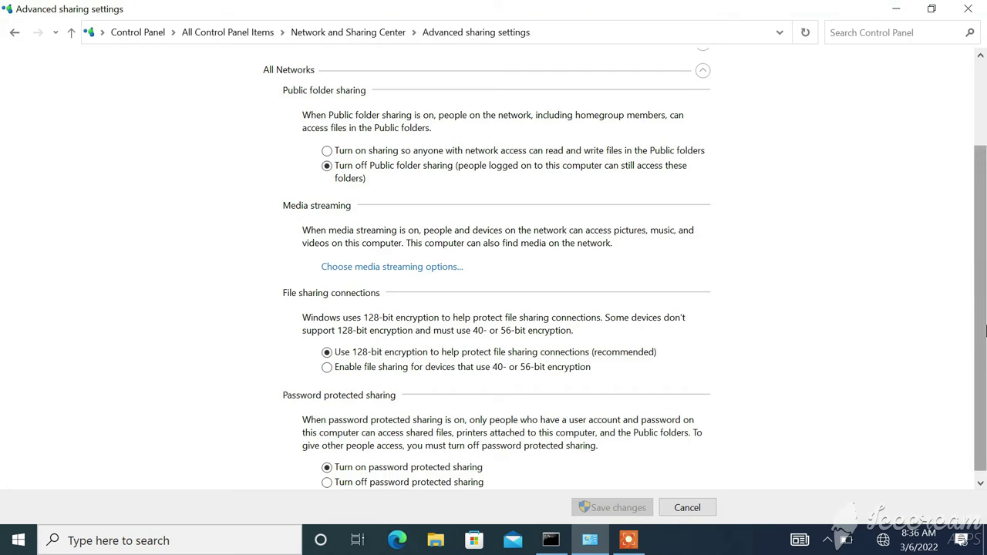
drag(984, 319, 985, 324)
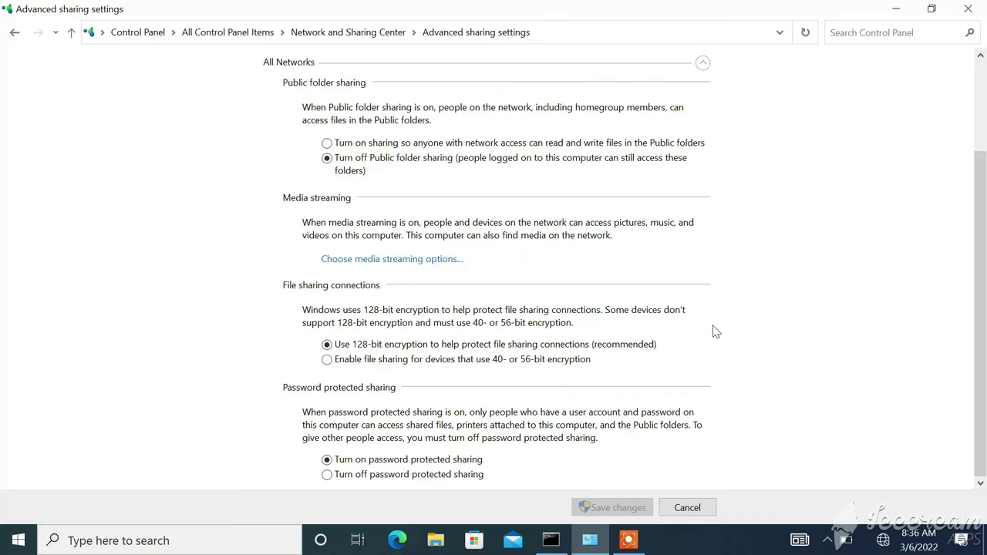
click(968, 9)
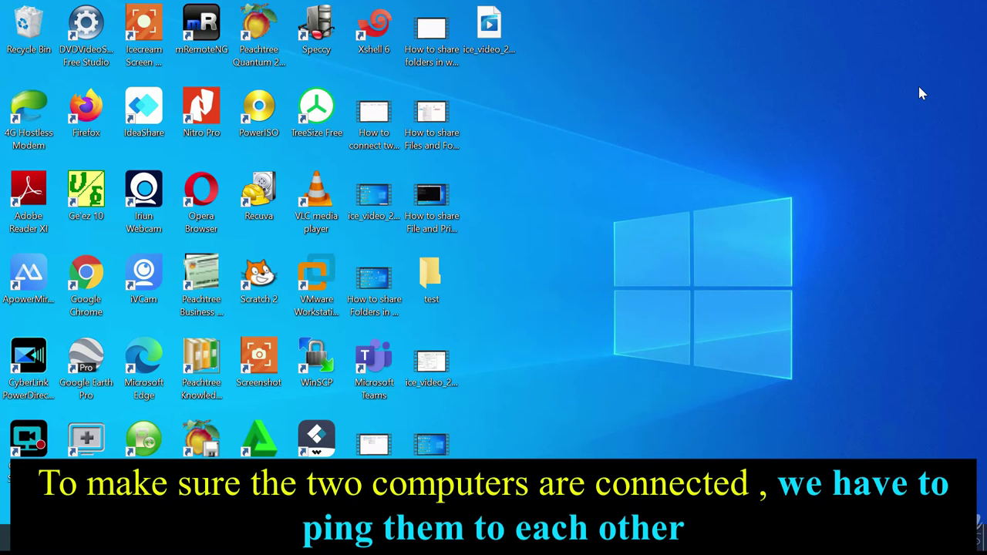
Run Command Prompt as administrator and ping the other computer at 192.168.0.2
click(208, 546)
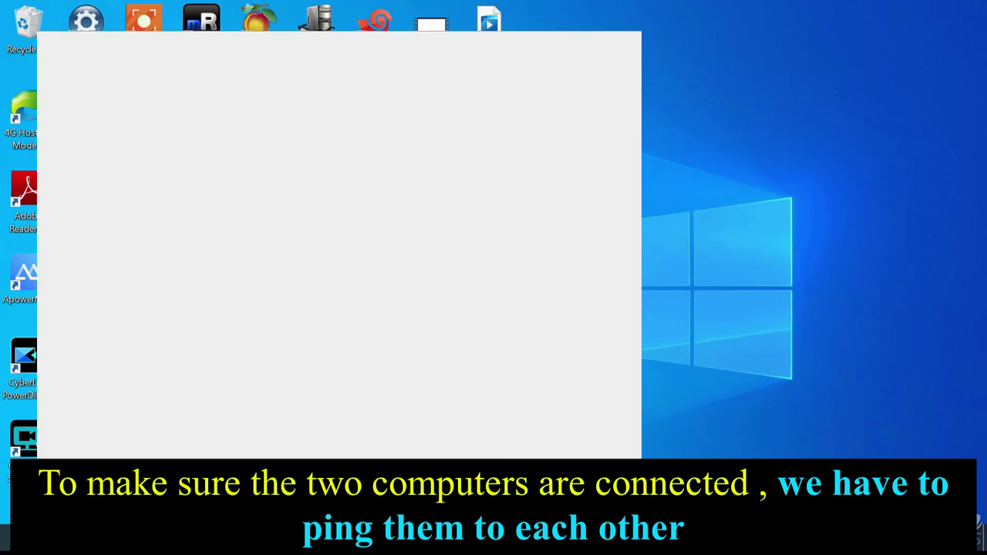
text(cmd)
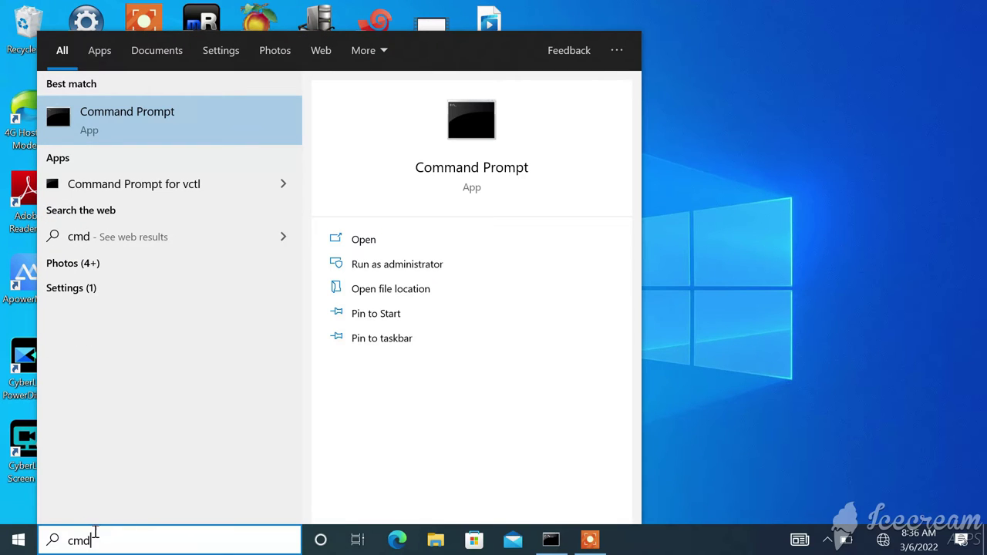
click(397, 264)
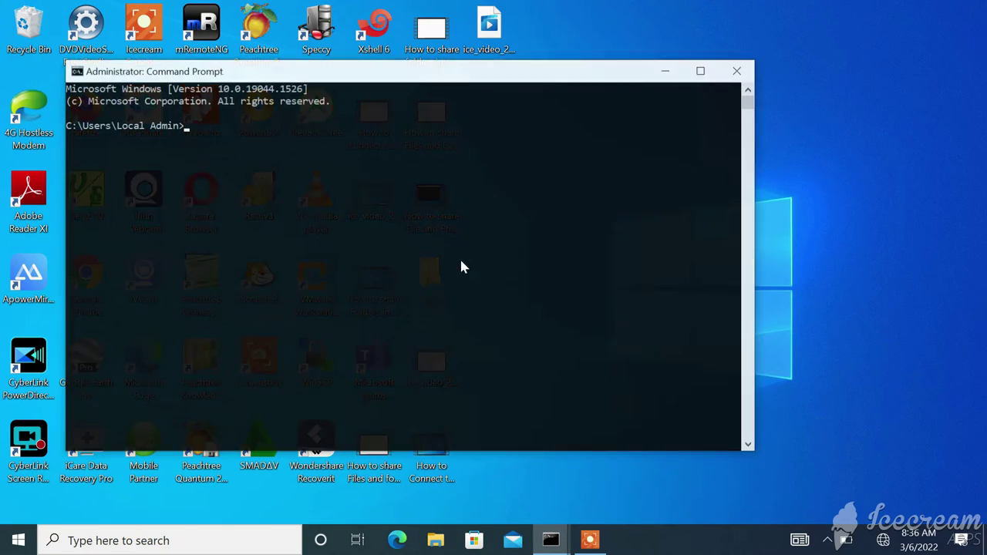
text(ping )
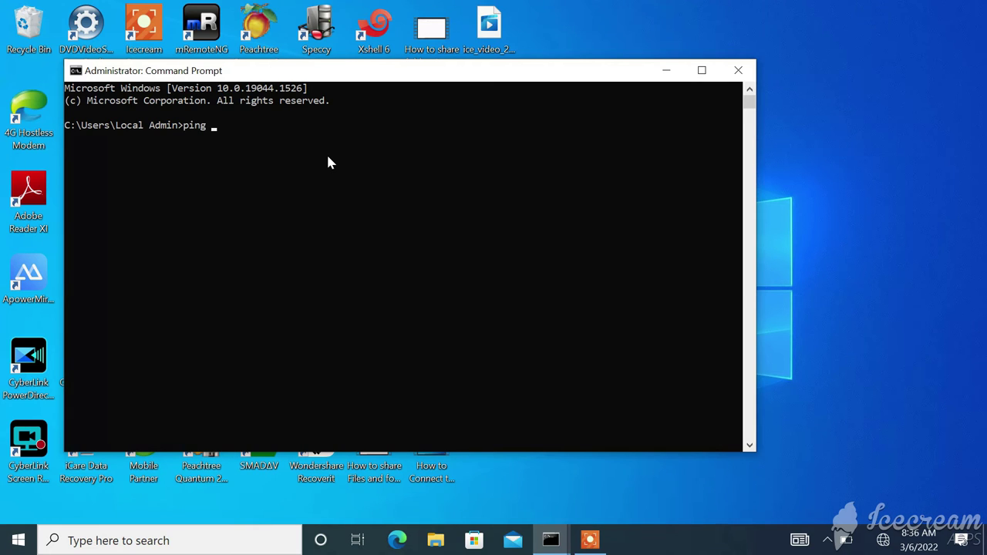
text(192.168)
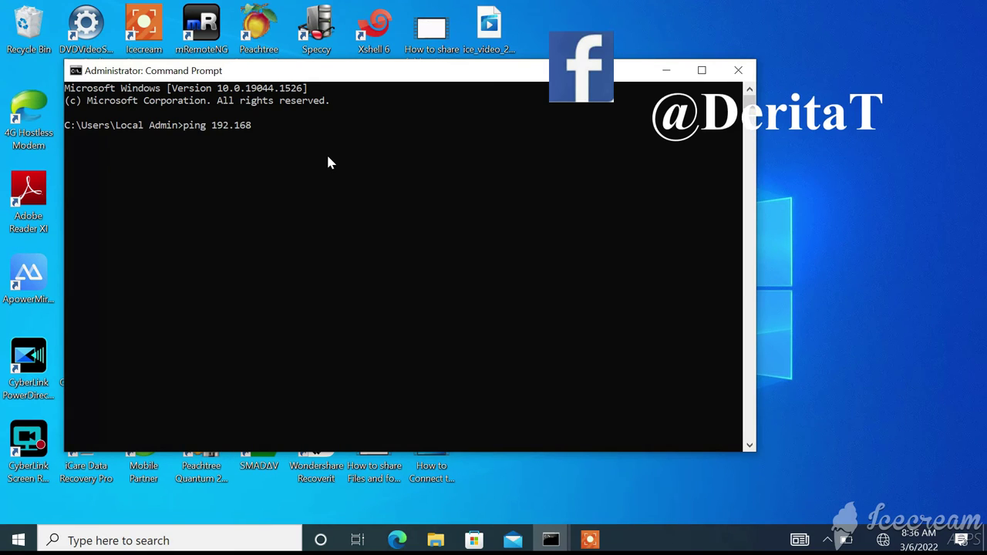
text(.0.2)
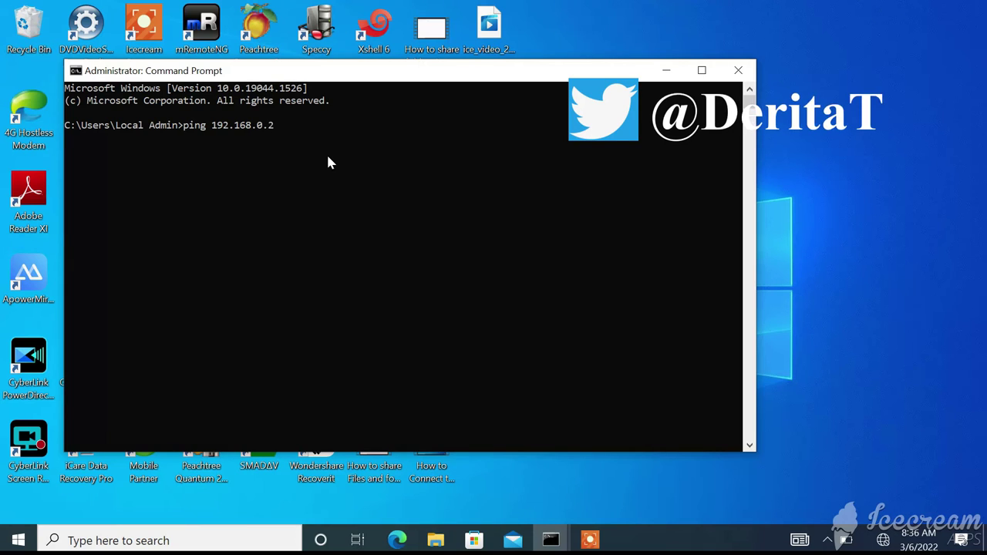
key(Return)
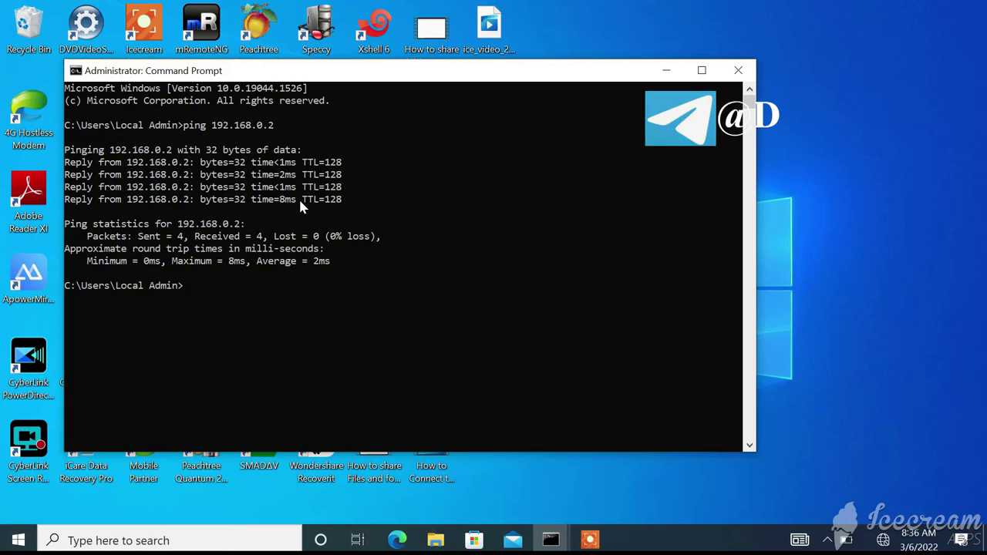
Ping 192.168.0.1 as well and close the Command Prompt
text(pin)
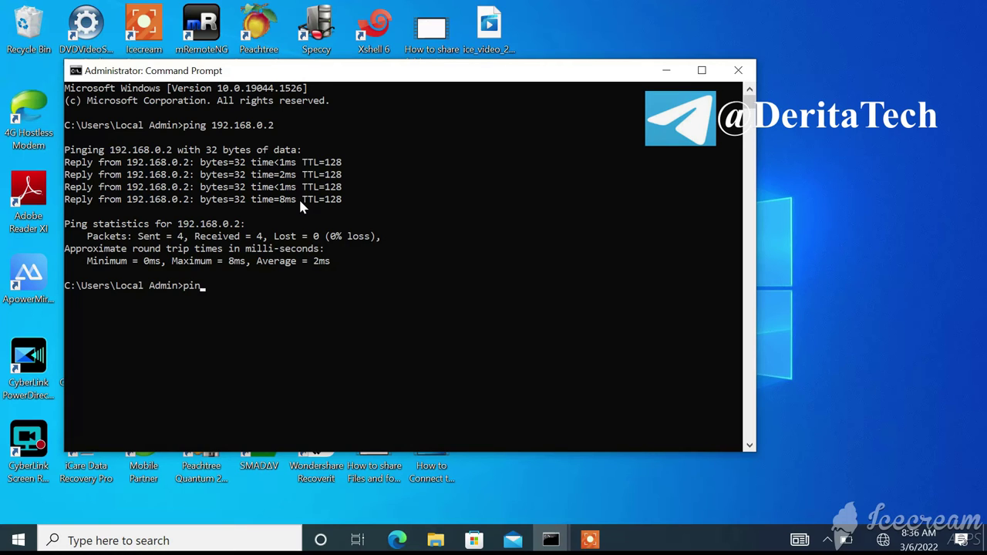
text(g 192.1)
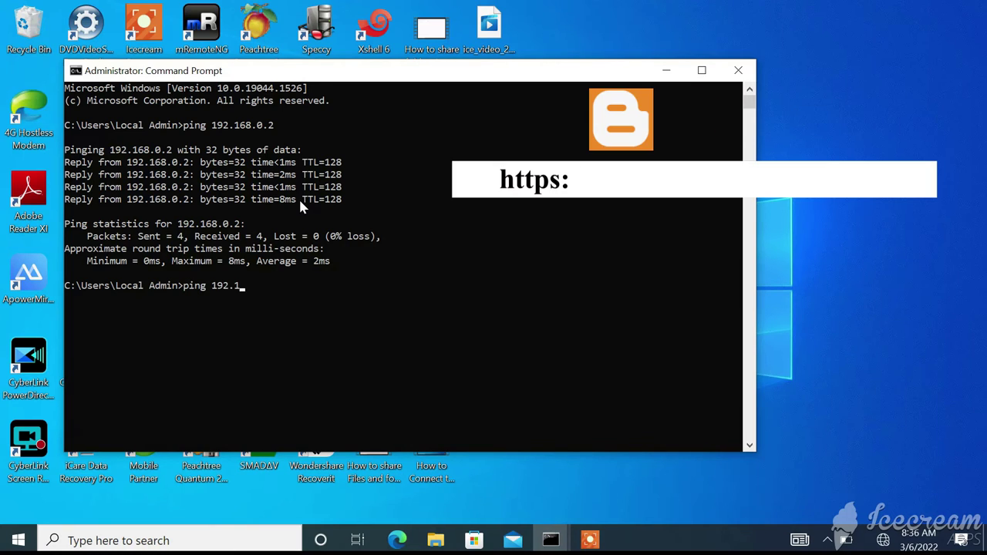
text(68.0.1)
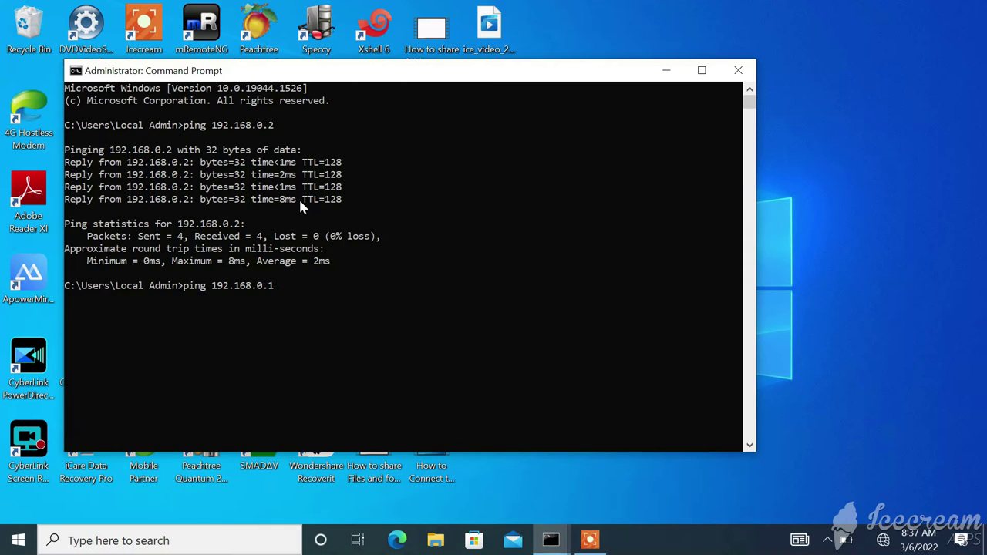
key(Return)
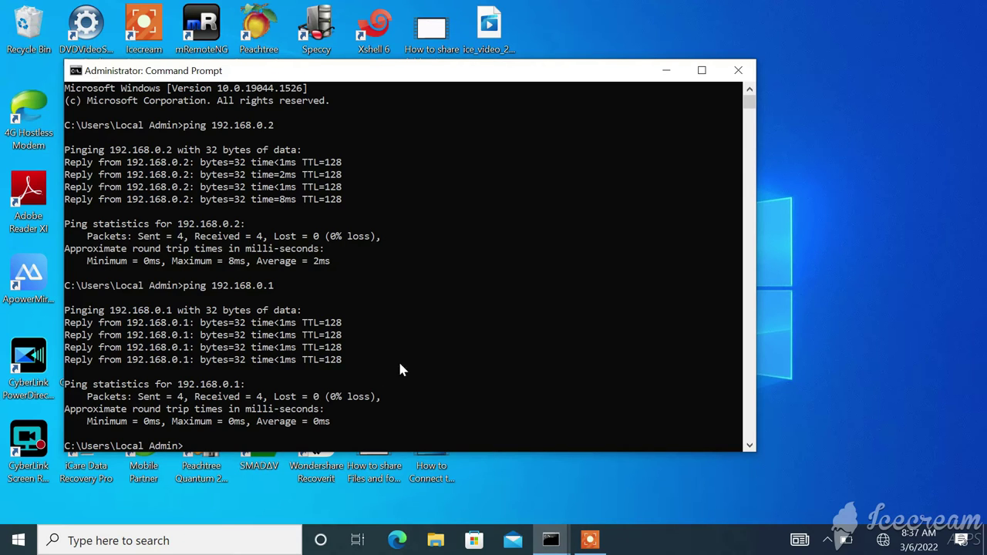
click(739, 72)
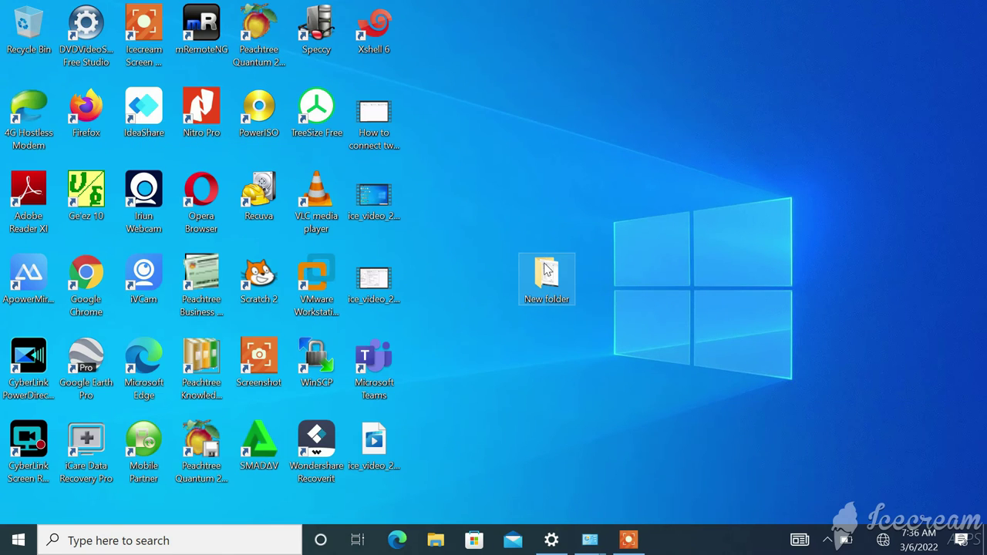
Share the desktop's New folder over the network with Everyone at the Read permission level
right_click(541, 284)
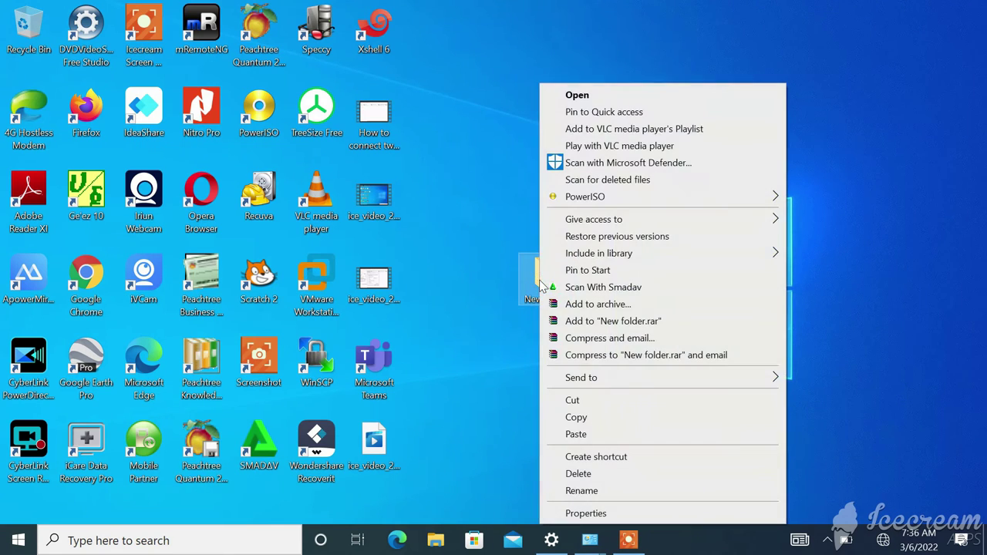
click(577, 514)
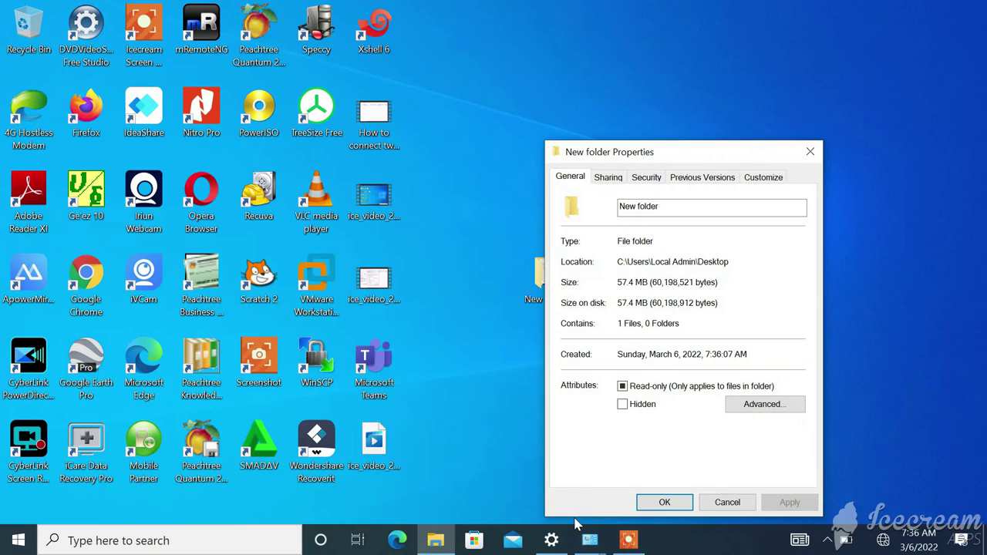
click(610, 179)
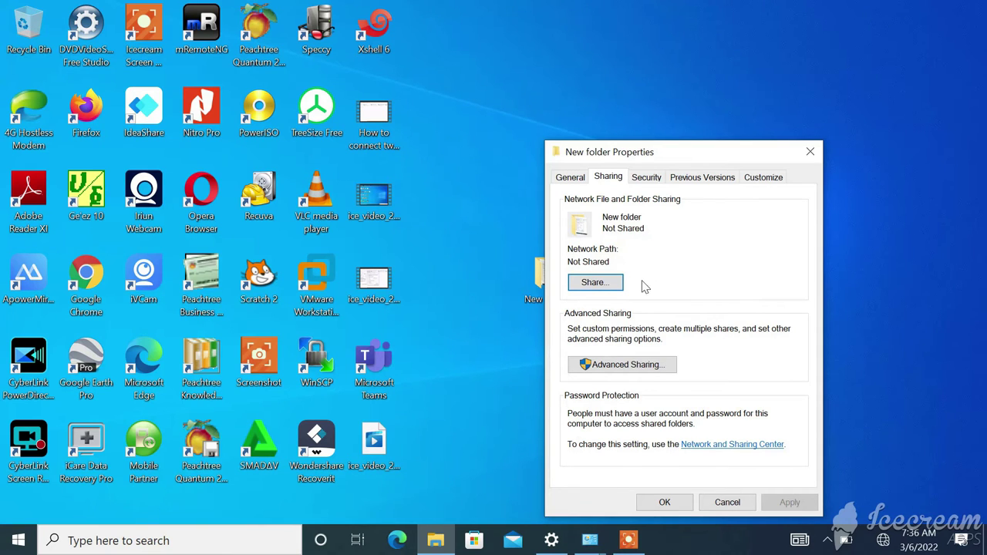
click(604, 283)
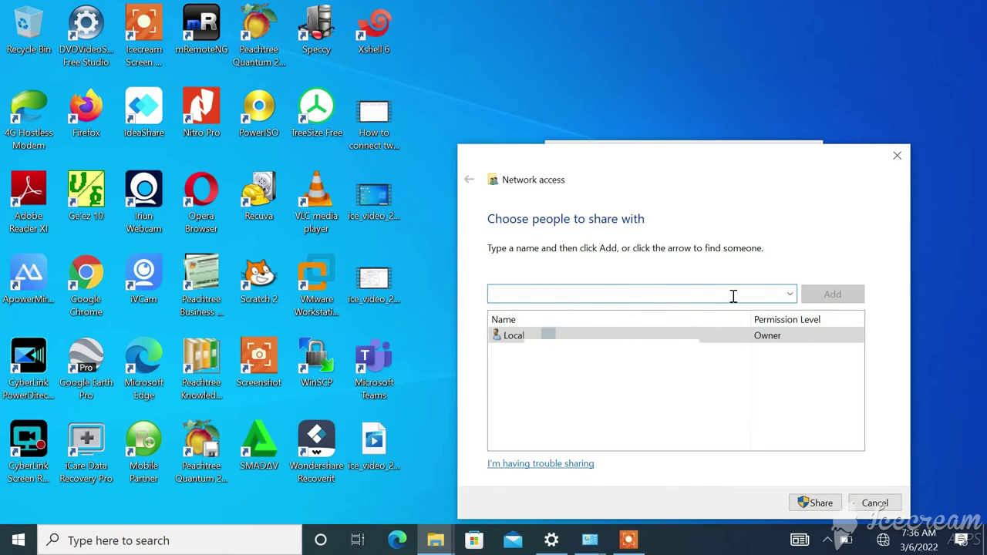
click(790, 295)
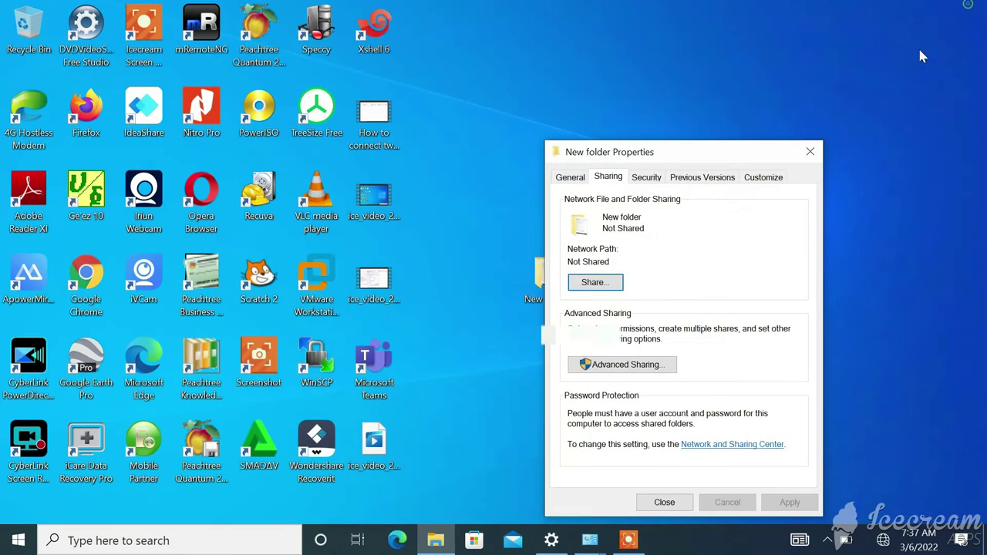
click(612, 281)
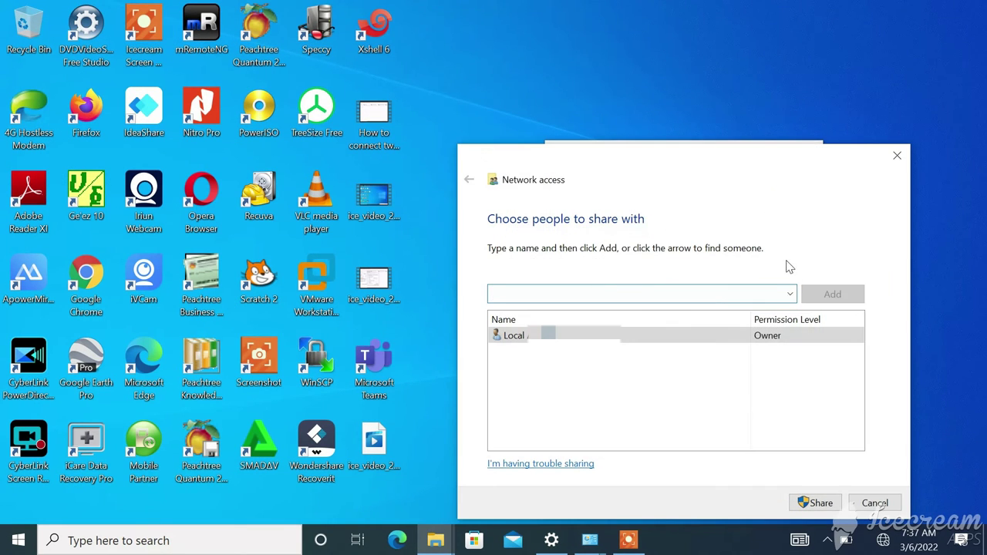
click(790, 295)
click(799, 333)
click(848, 299)
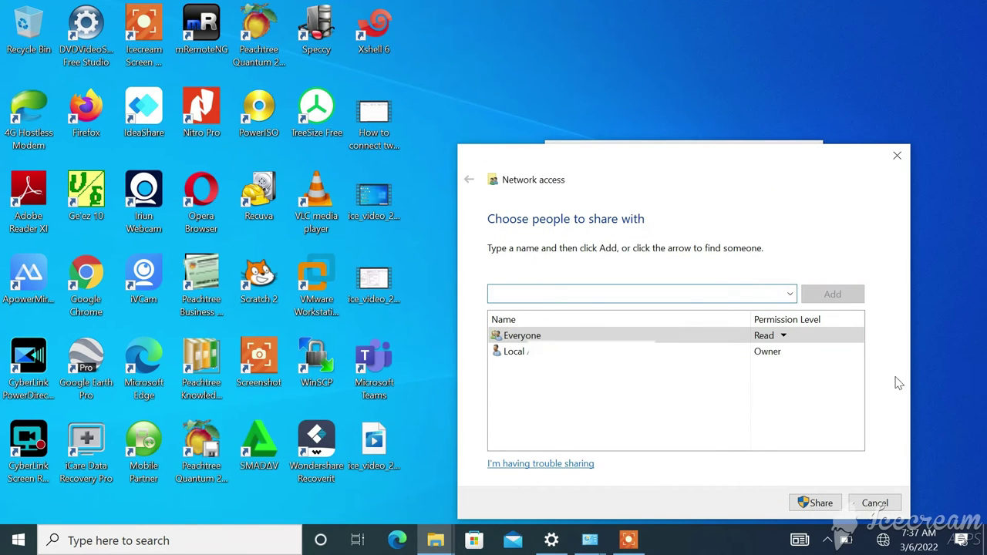
click(814, 502)
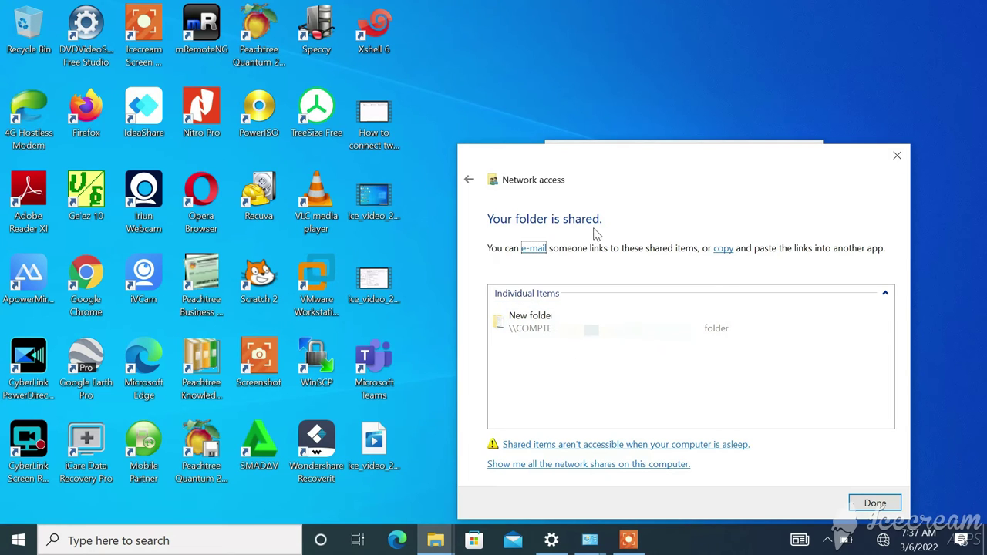
click(898, 157)
right_click(551, 279)
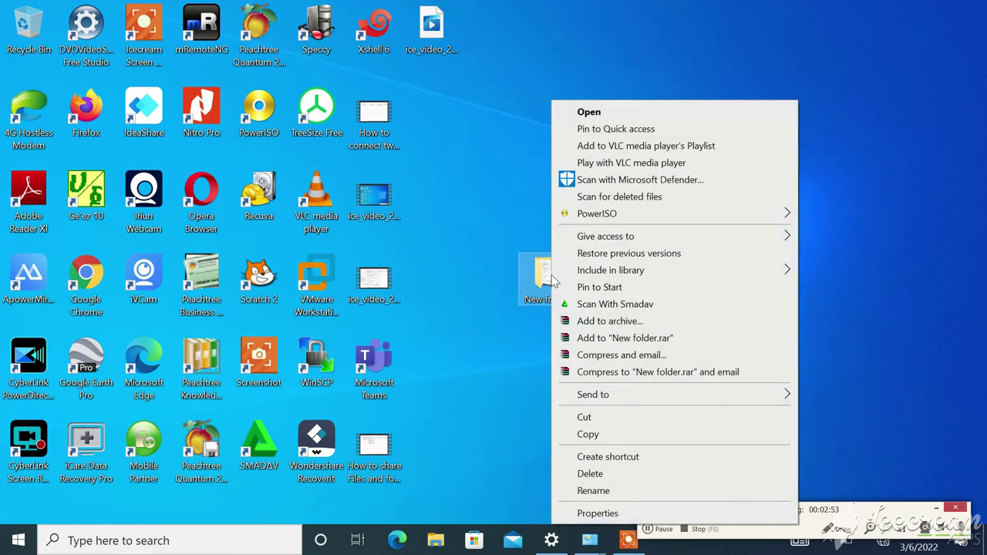
click(598, 513)
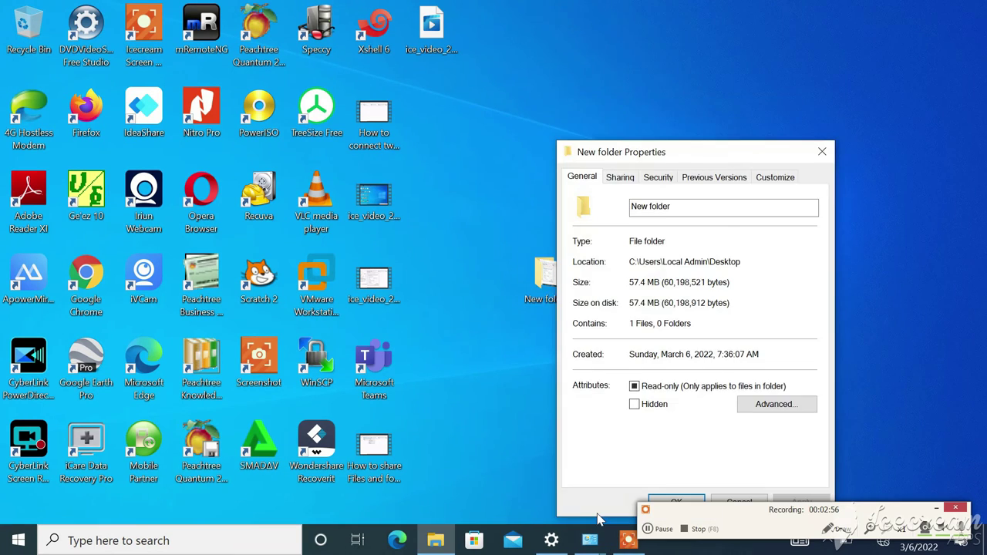
click(822, 152)
Enable Share this folder in the advanced sharing settings of New folder, with New folder as the share name
right_click(533, 279)
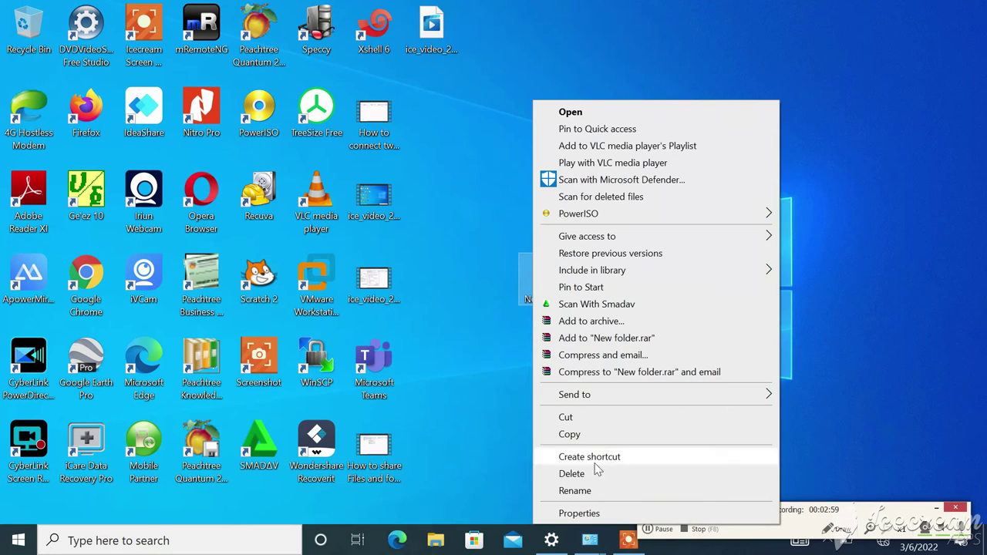
click(591, 513)
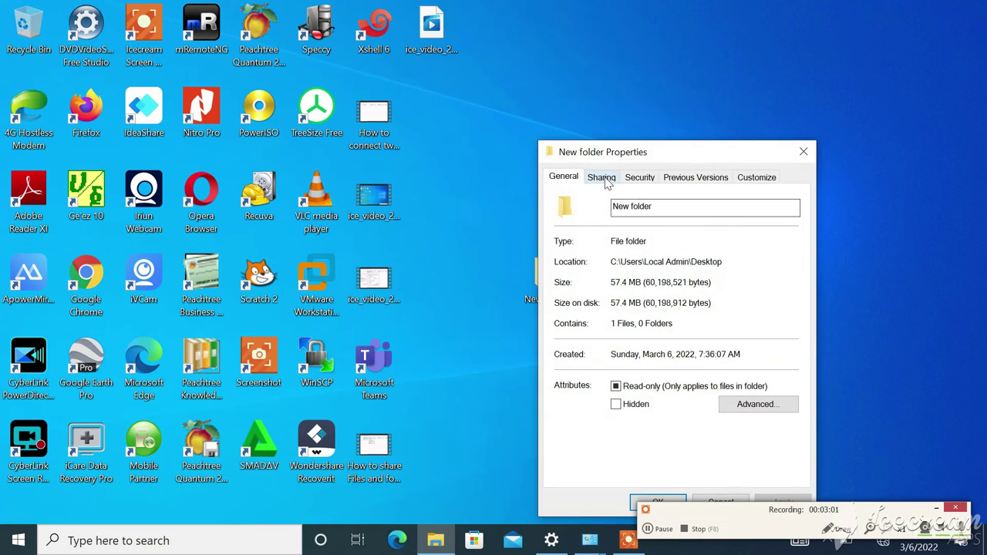
click(607, 181)
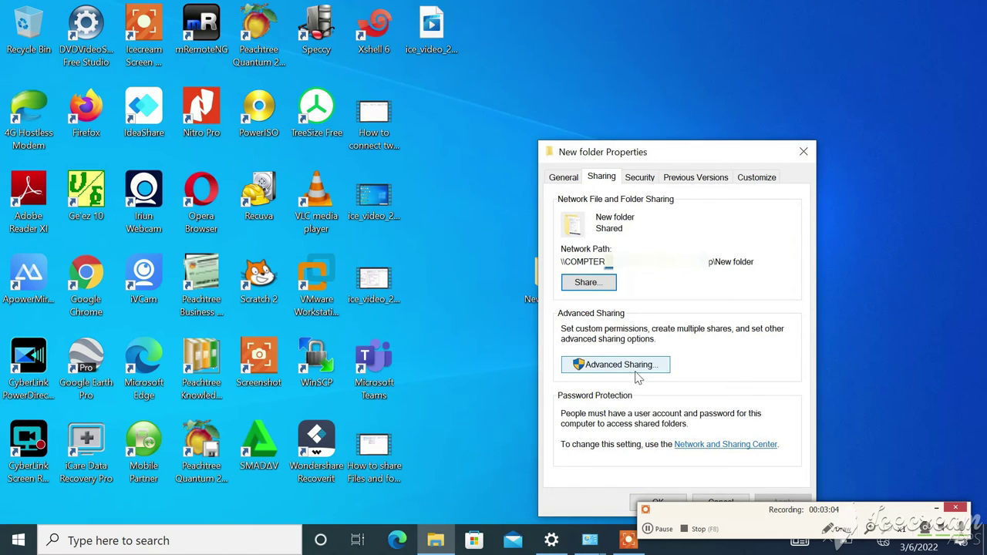
click(610, 375)
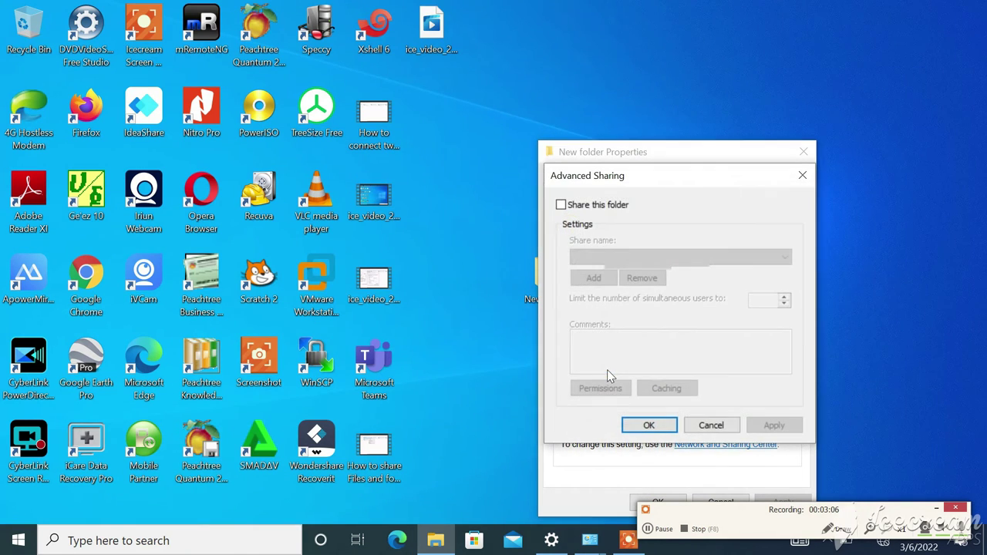
drag(617, 181, 497, 131)
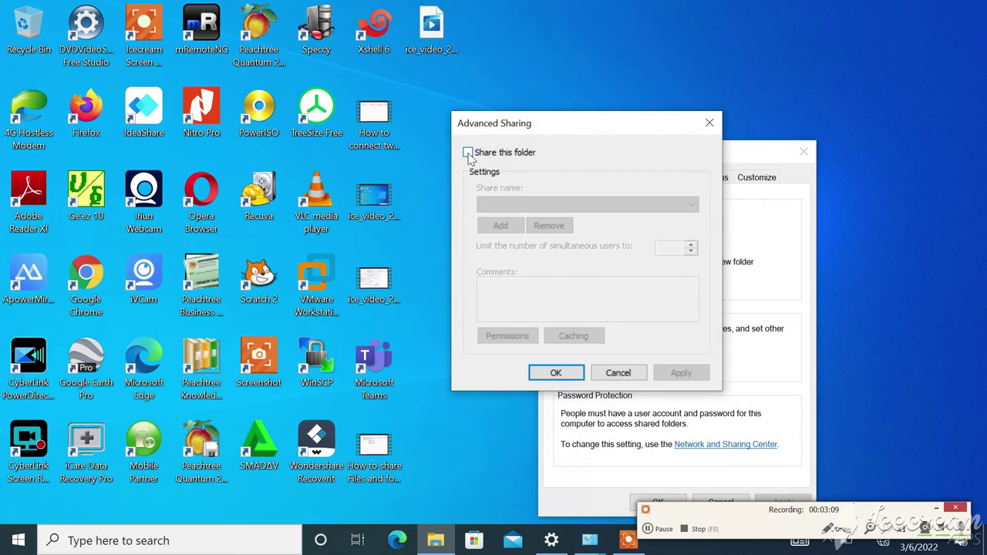
click(468, 153)
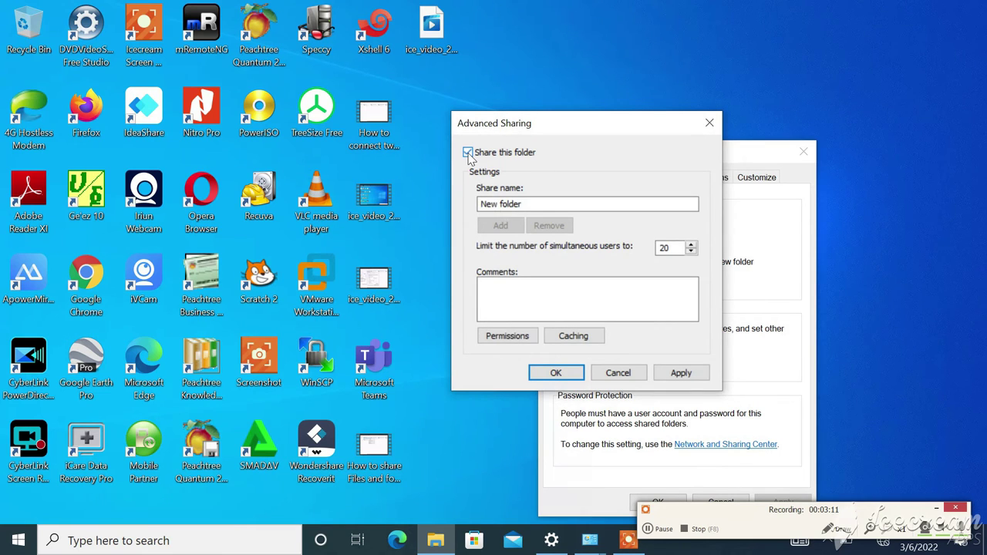
drag(529, 203, 478, 204)
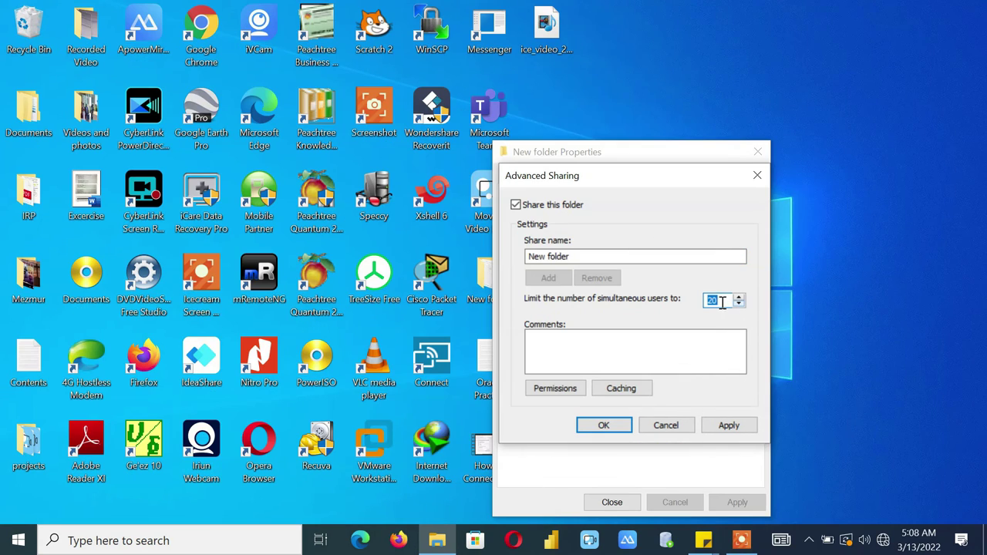
Try adjusting the limit on the number of simultaneous users for the shared folder
click(722, 300)
click(740, 304)
click(741, 304)
click(739, 301)
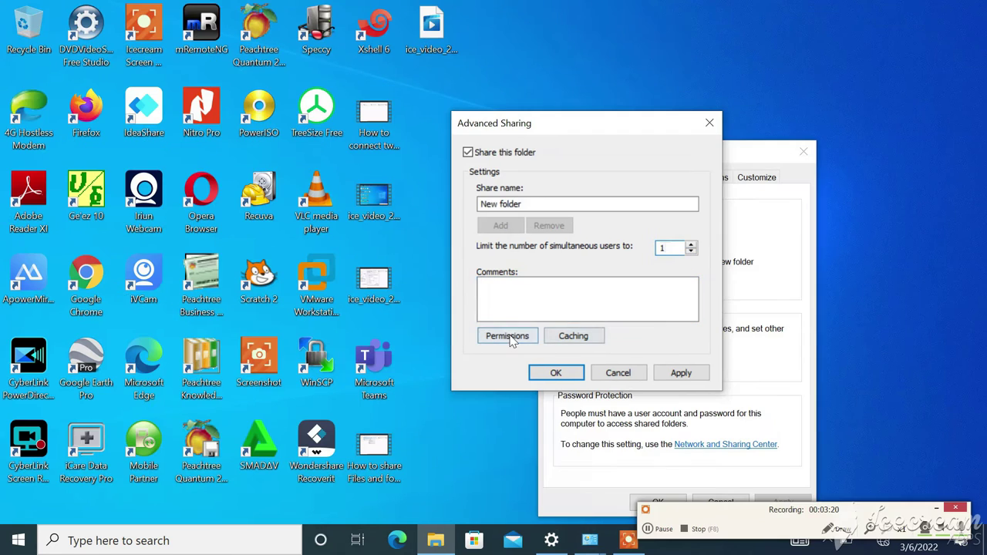
Allow Everyone only Read in the share permissions of New folder, apply them and leave the permissions dialog
click(509, 335)
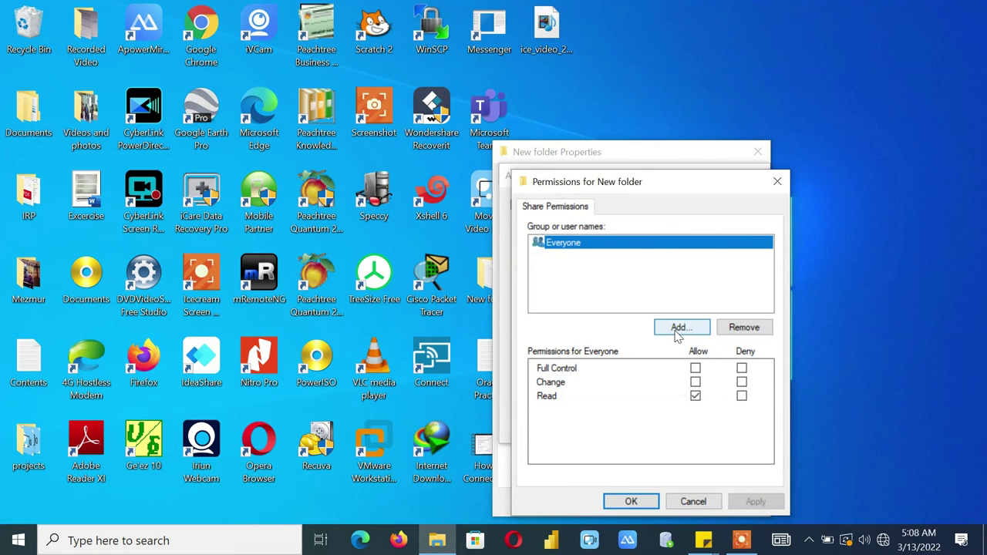
click(670, 334)
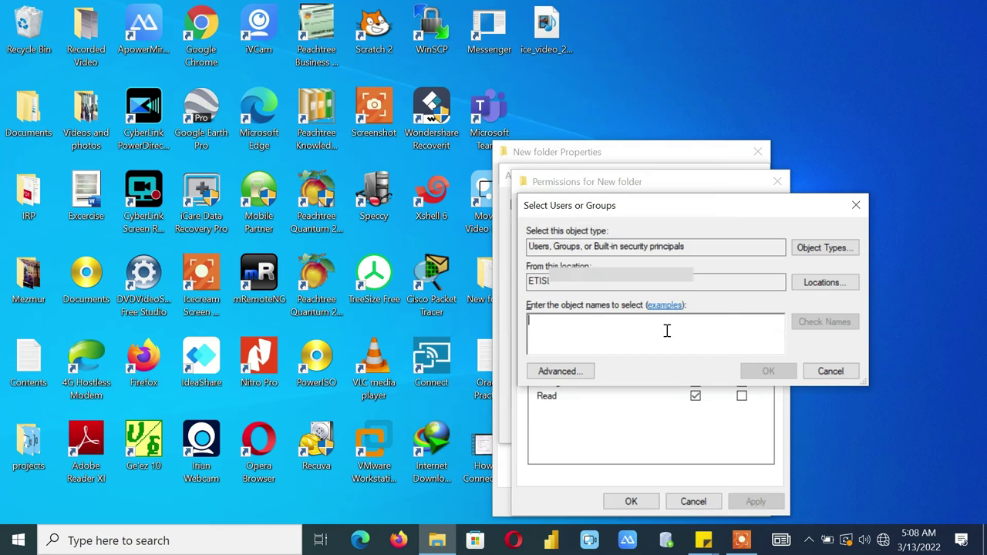
click(857, 206)
click(693, 380)
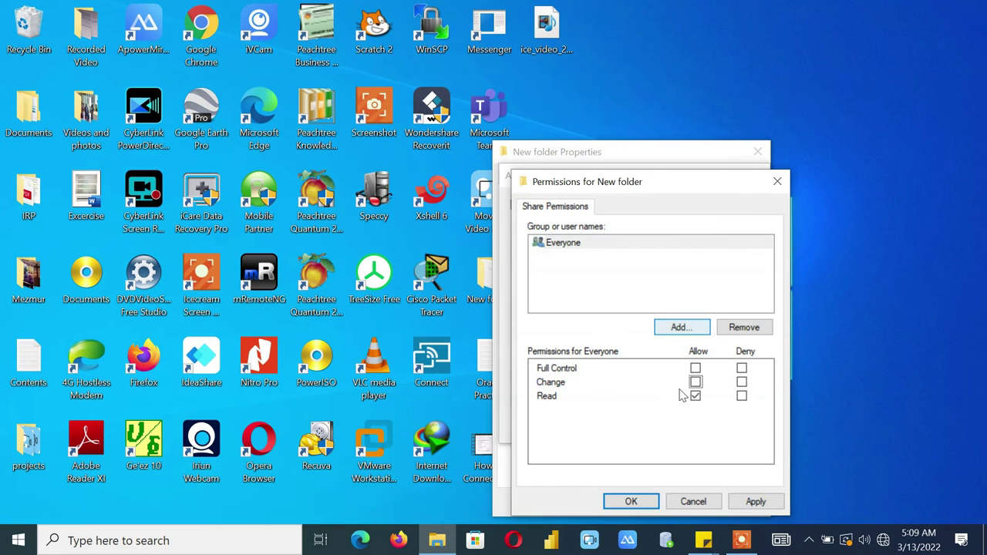
click(747, 502)
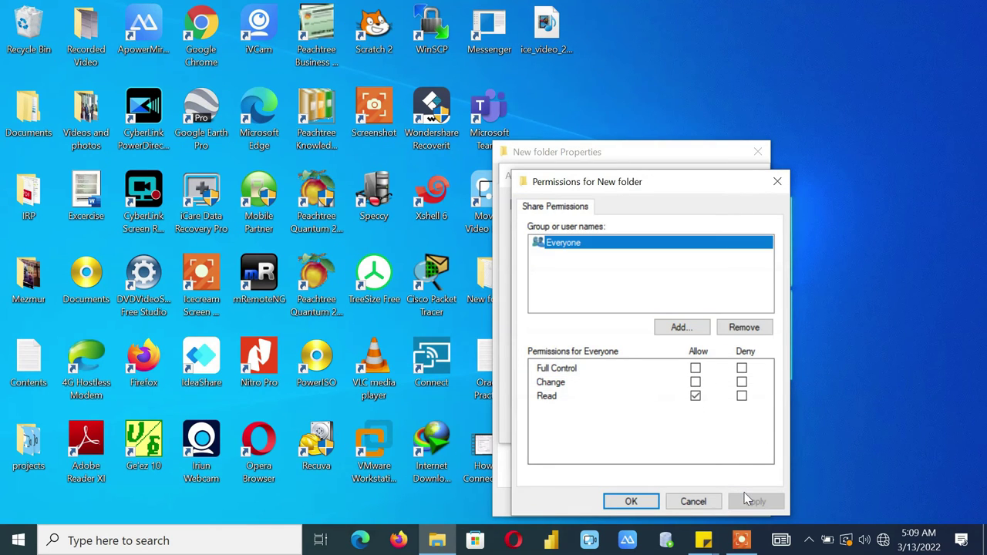
click(669, 503)
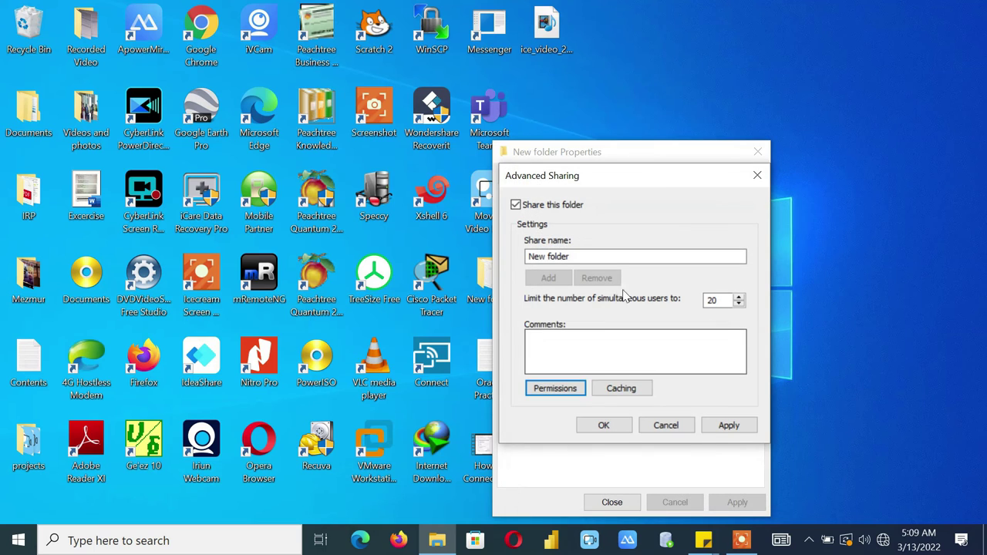
Make only the files and programs that users specify available offline for the share, and apply the advanced sharing settings
click(621, 389)
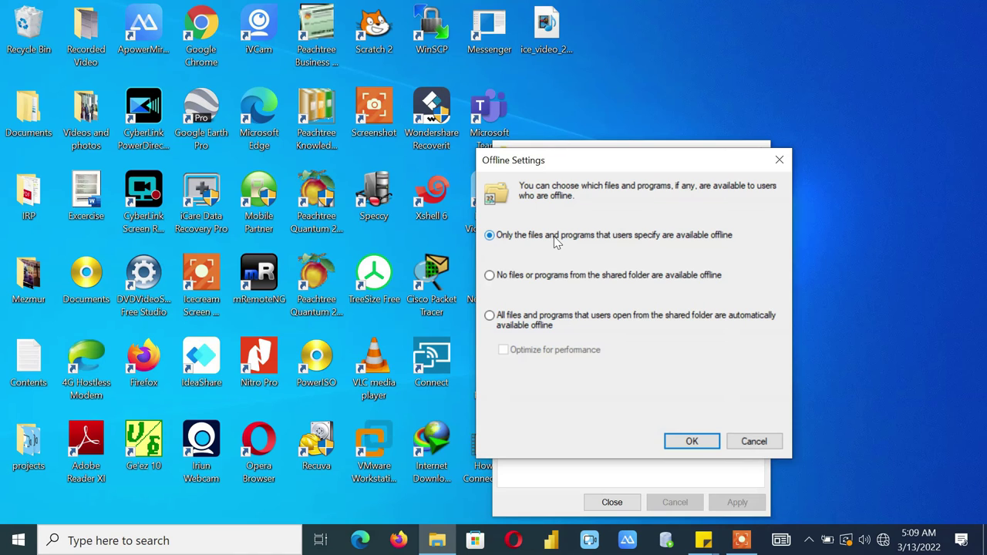
click(492, 280)
click(490, 316)
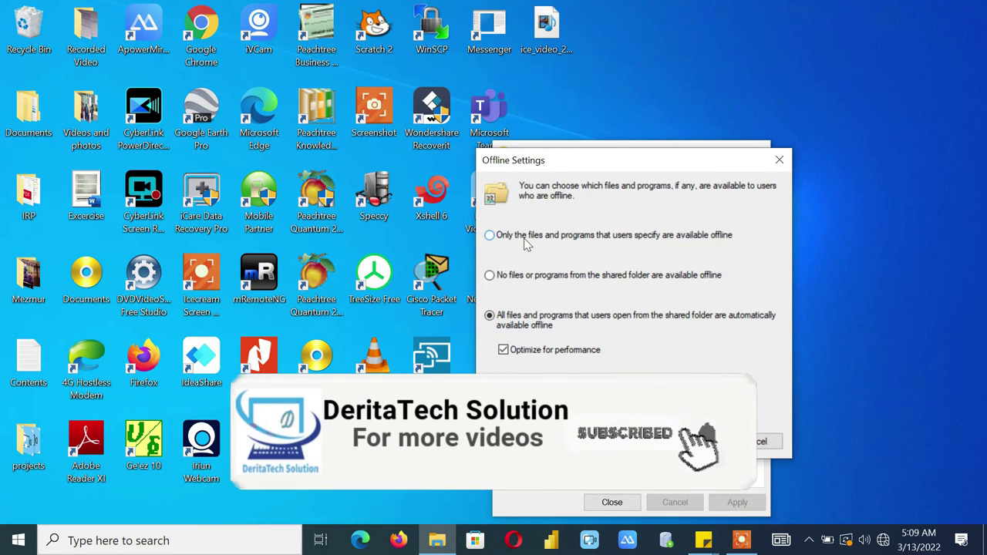
click(563, 239)
click(696, 442)
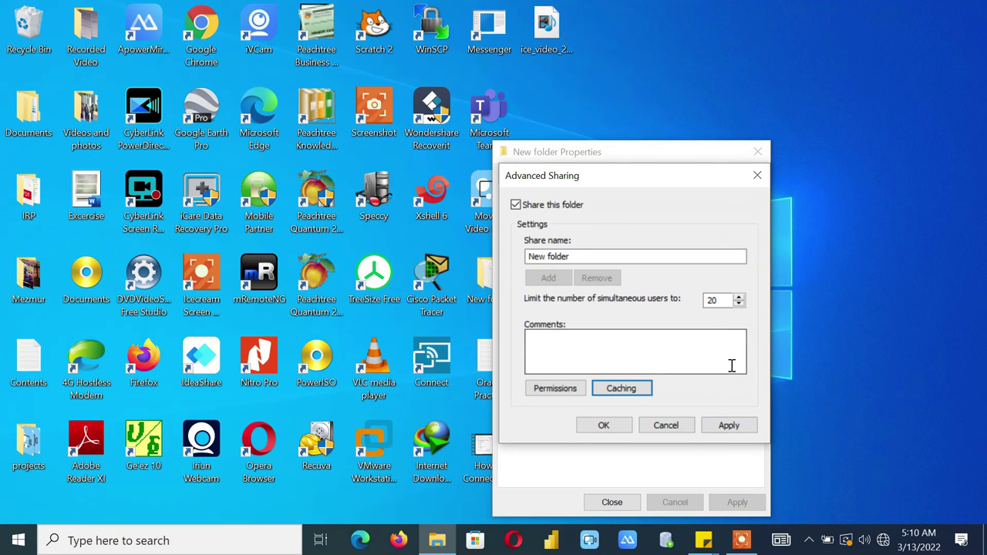
click(731, 426)
click(598, 429)
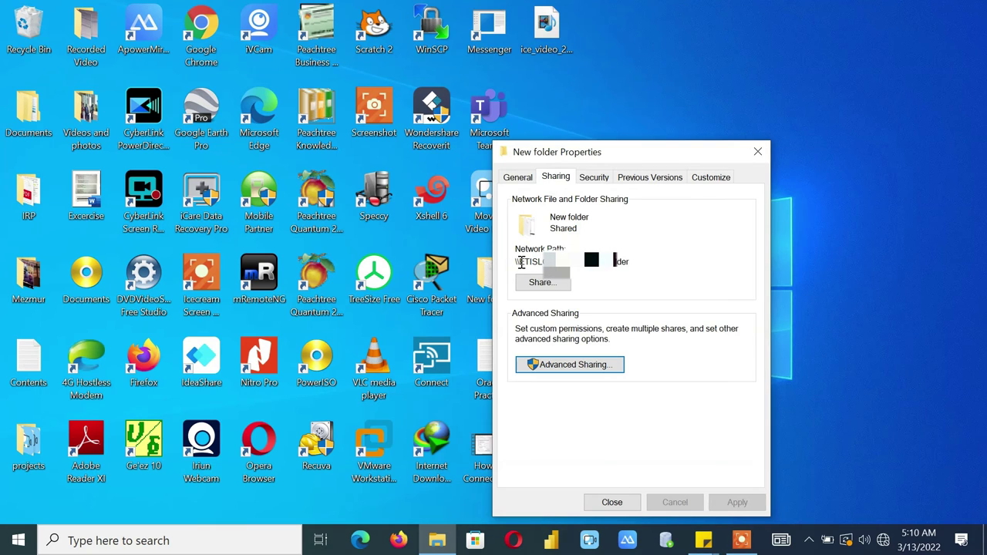
Copy the network path of New folder from its sharing properties
click(541, 282)
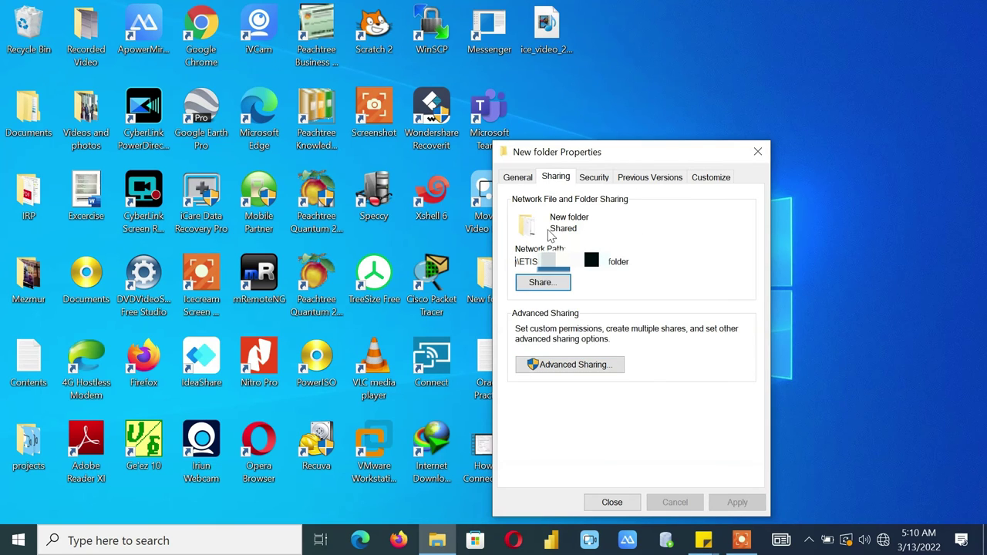
drag(628, 261, 511, 261)
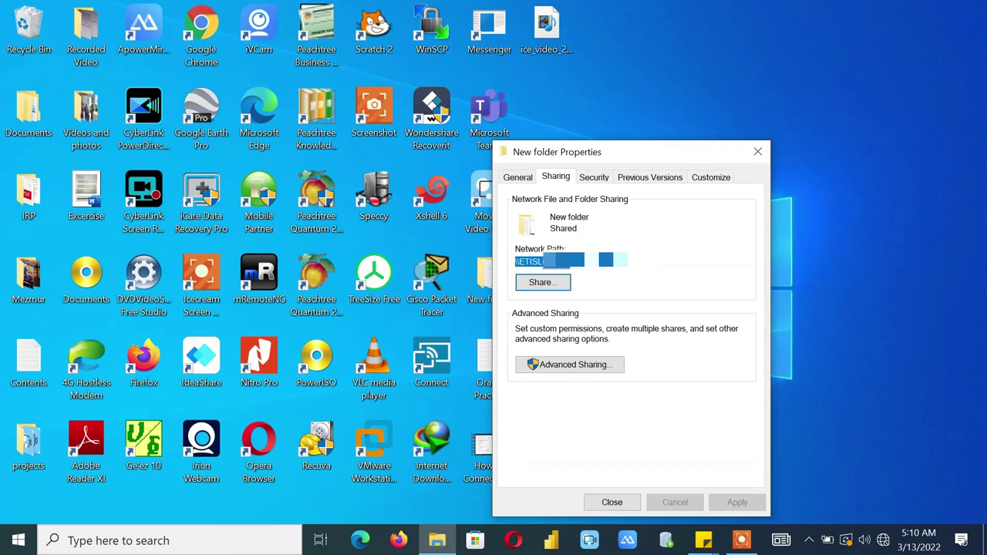
right_click(574, 267)
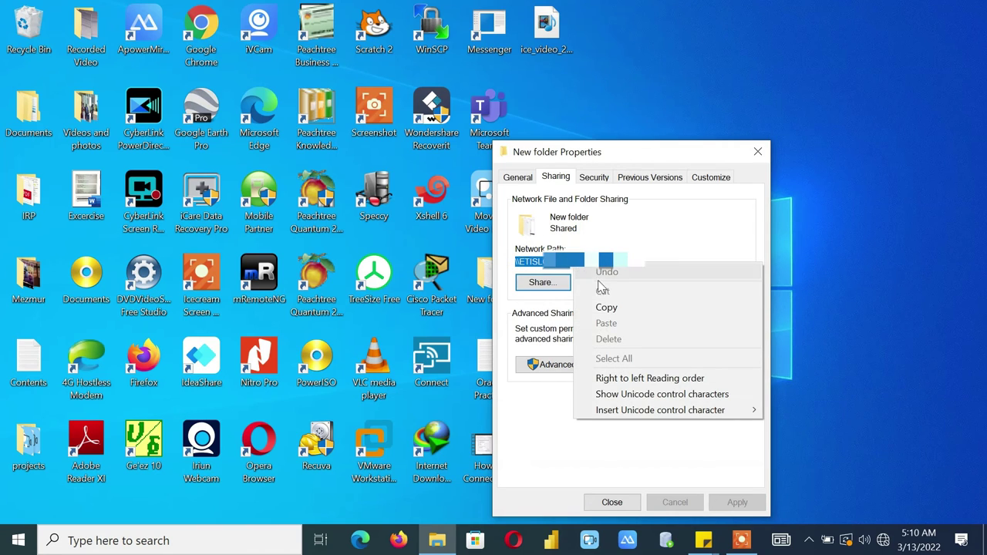
click(606, 307)
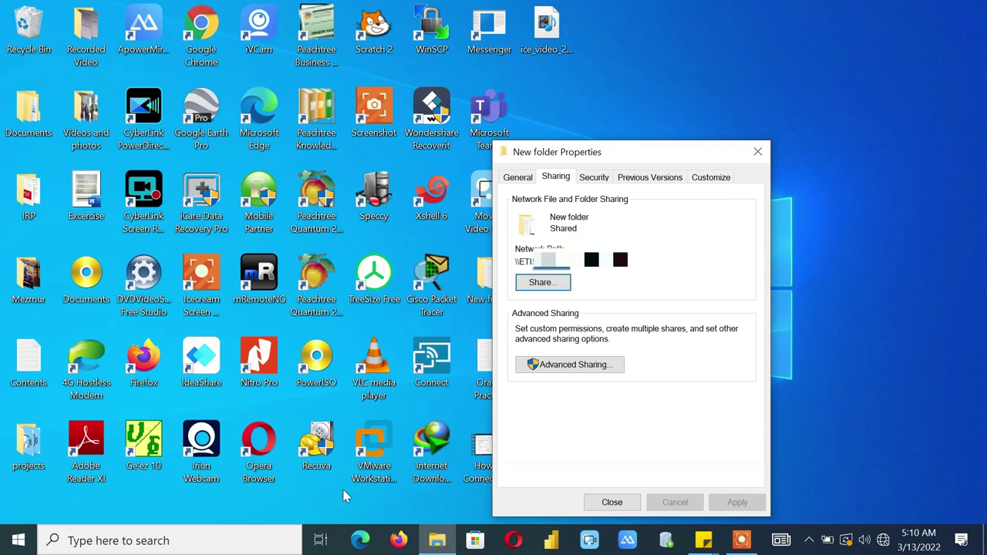
Open the shared New folder by searching Windows for the copied network path, view its files and close the window
click(120, 540)
right_click(120, 539)
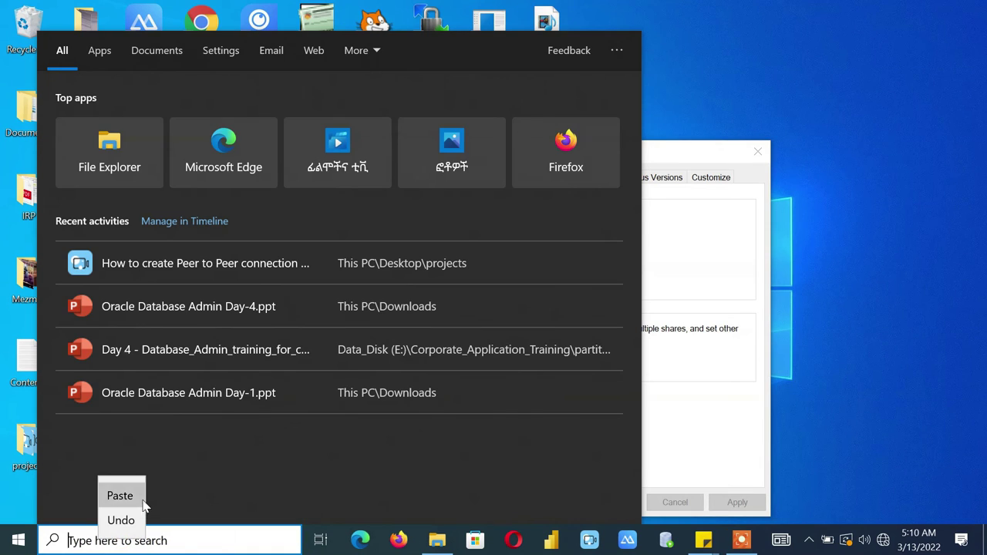
click(141, 500)
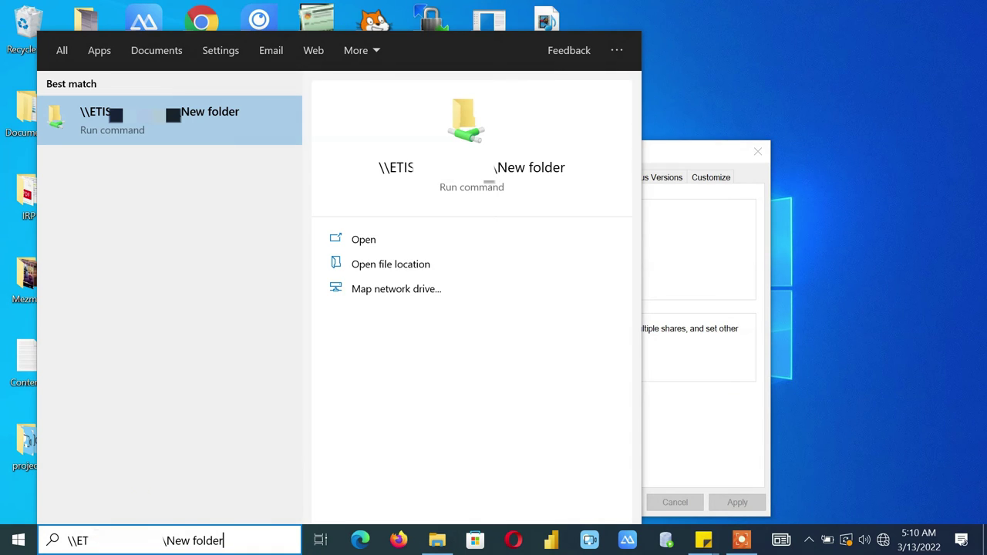
click(146, 136)
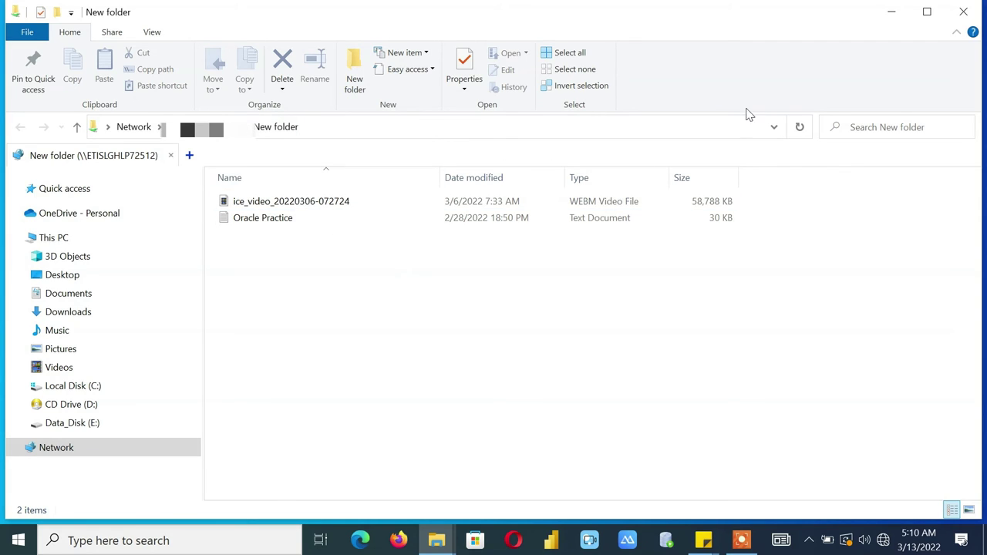
click(963, 12)
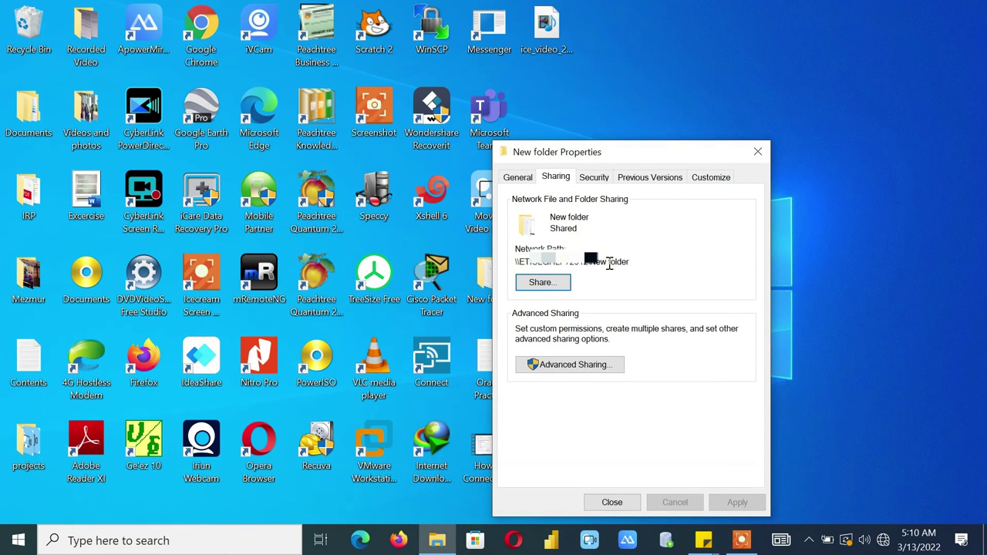
Open the other computer's shares by searching Windows for \\192.168.0.1, and browse into the local account's folder within Users
drag(630, 263, 514, 257)
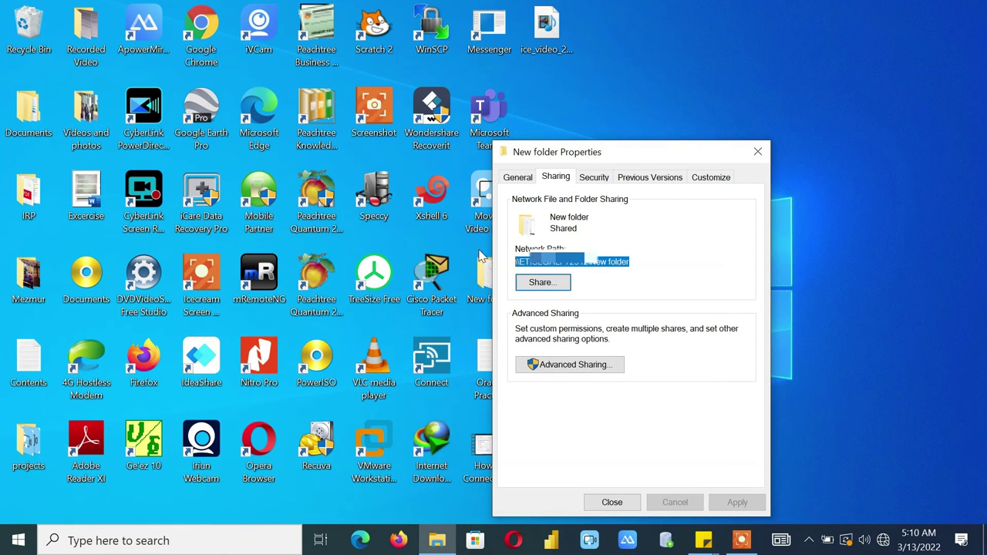
click(112, 545)
text(\)
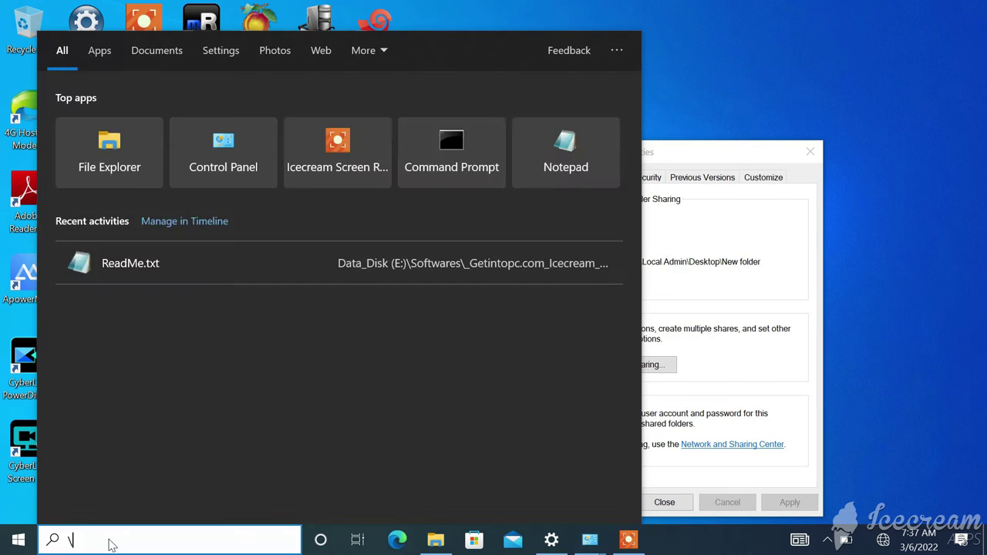
text(\192.168)
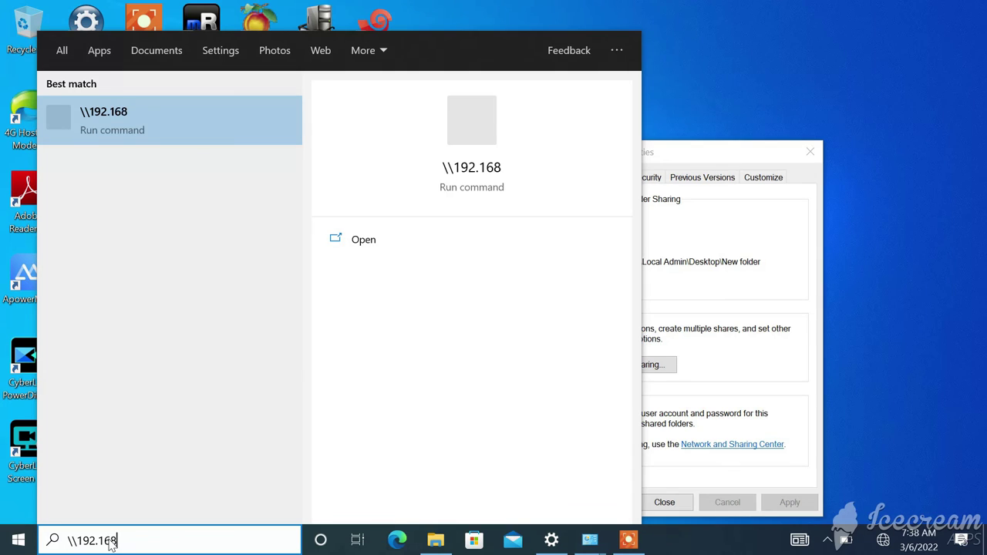
text(.0.1)
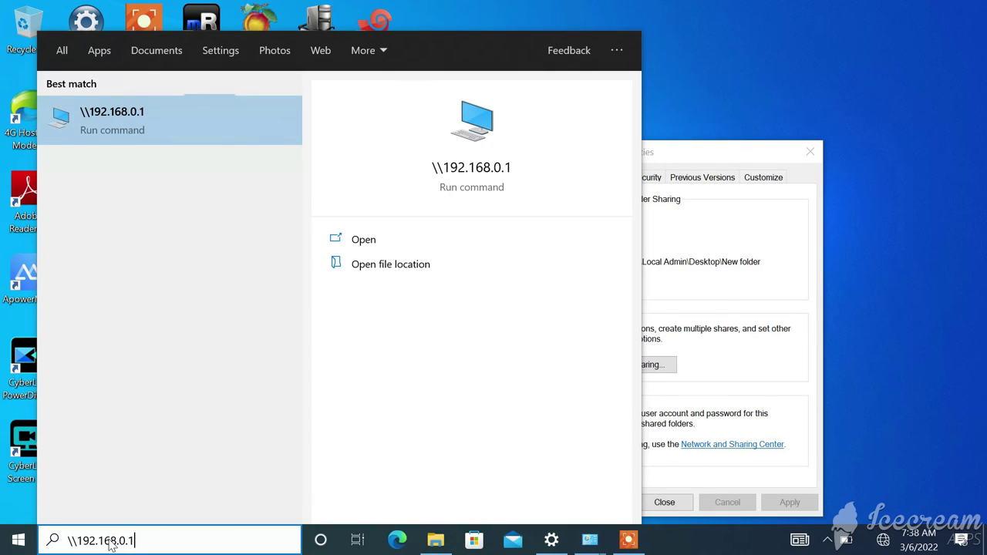
click(134, 124)
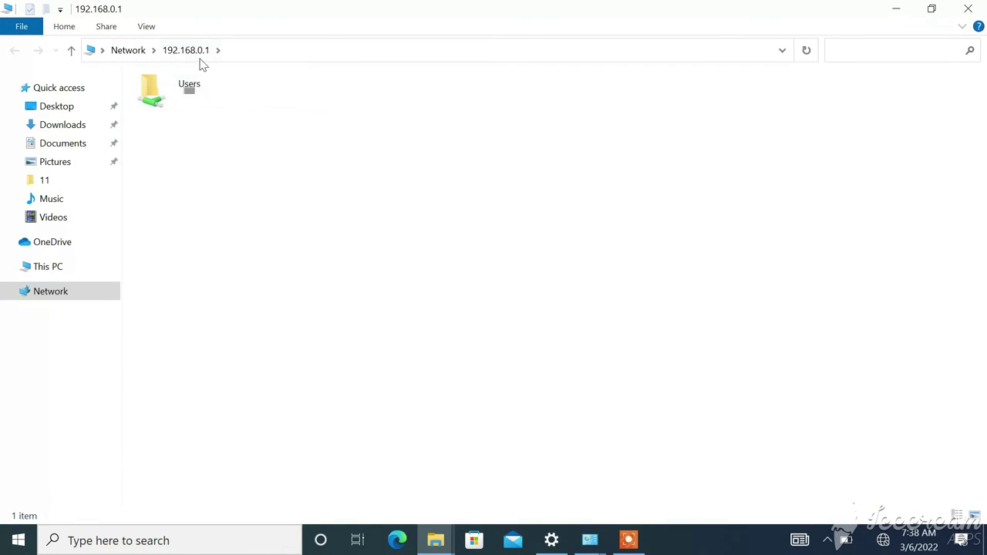
double_click(185, 86)
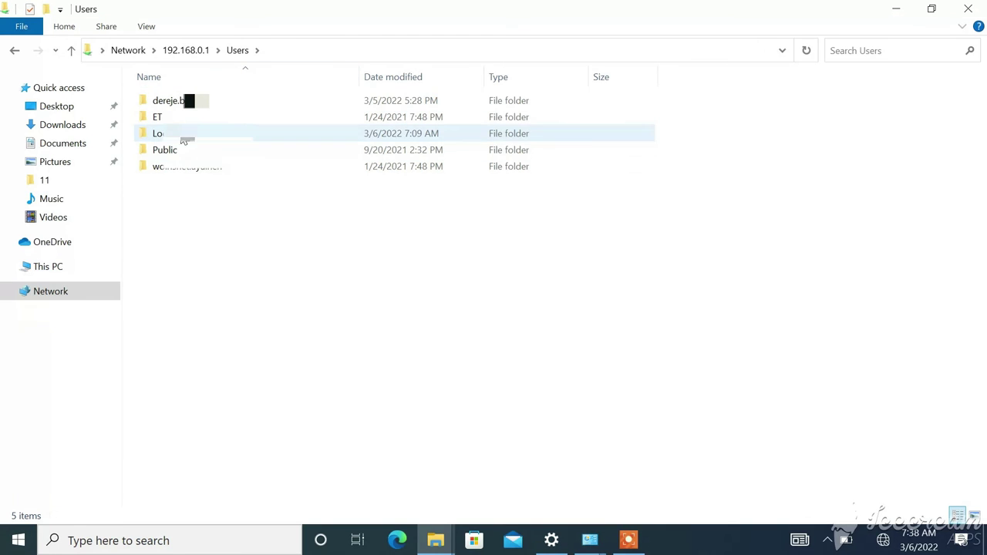
double_click(189, 137)
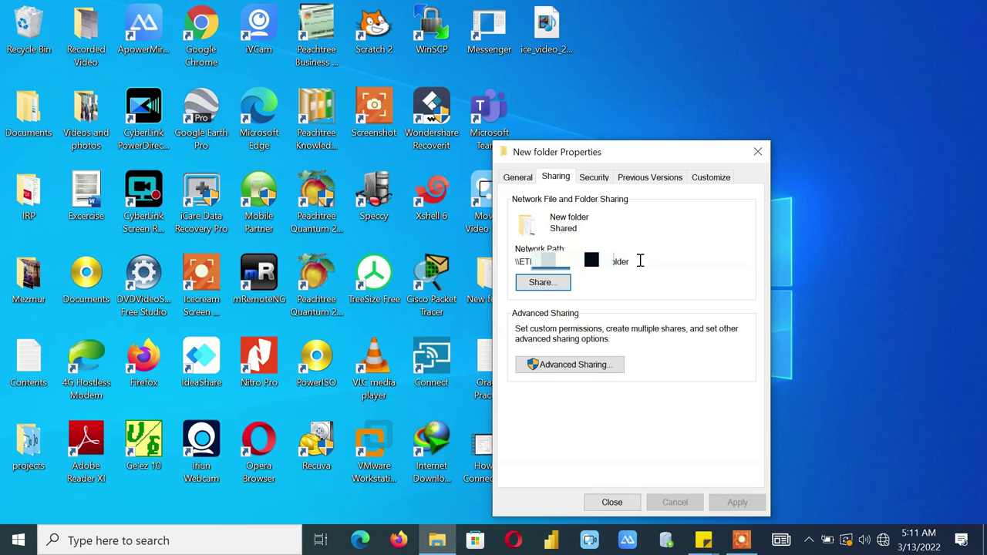
Browse the network in File Explorer to the other computer's shared New folder, and close the Explorer window and the folder properties
drag(631, 262, 515, 261)
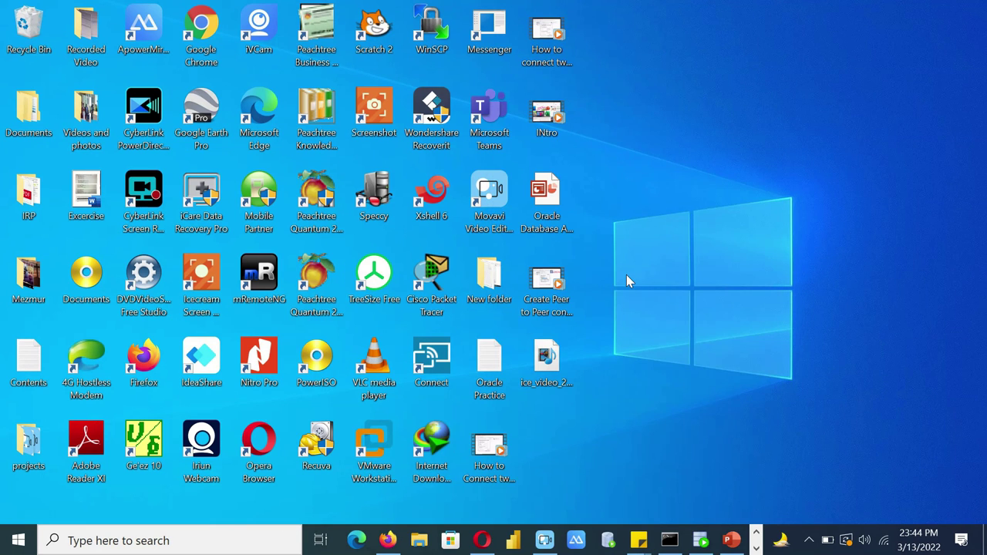
right_click(643, 259)
click(675, 305)
click(419, 540)
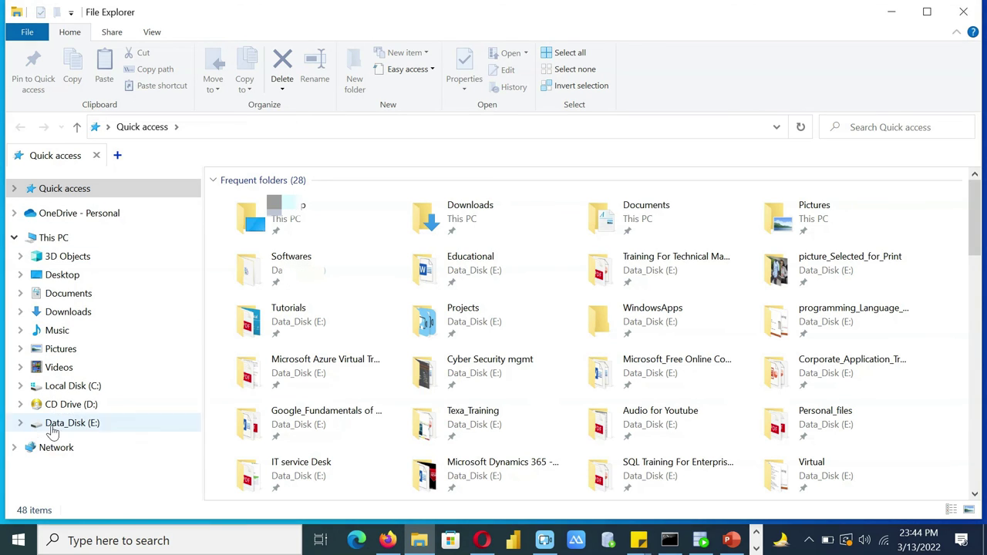
click(64, 453)
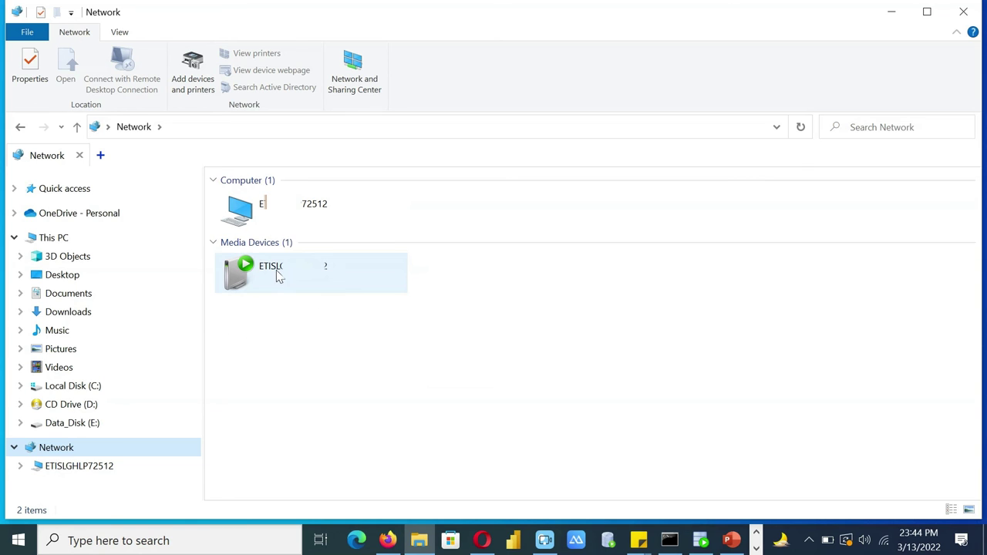
double_click(286, 202)
double_click(286, 201)
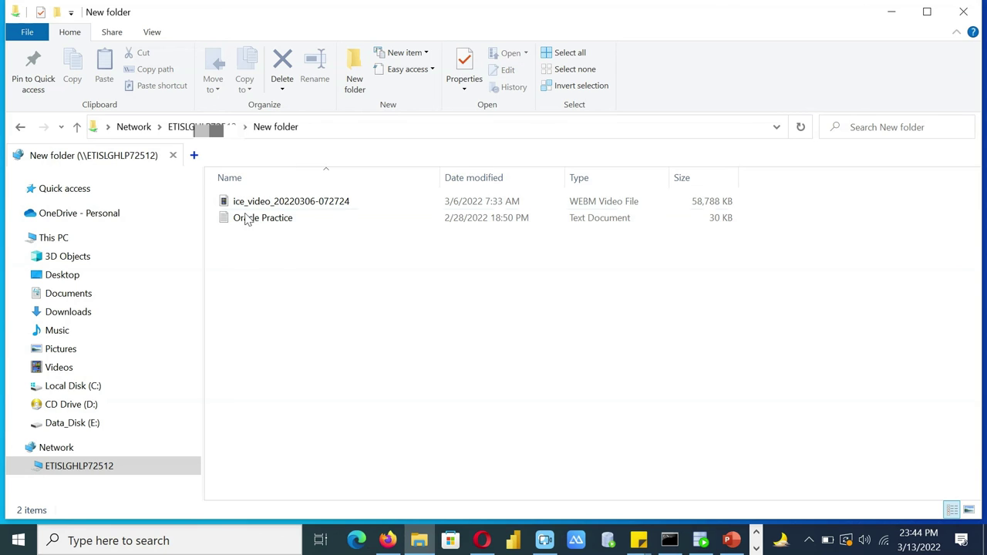
click(965, 13)
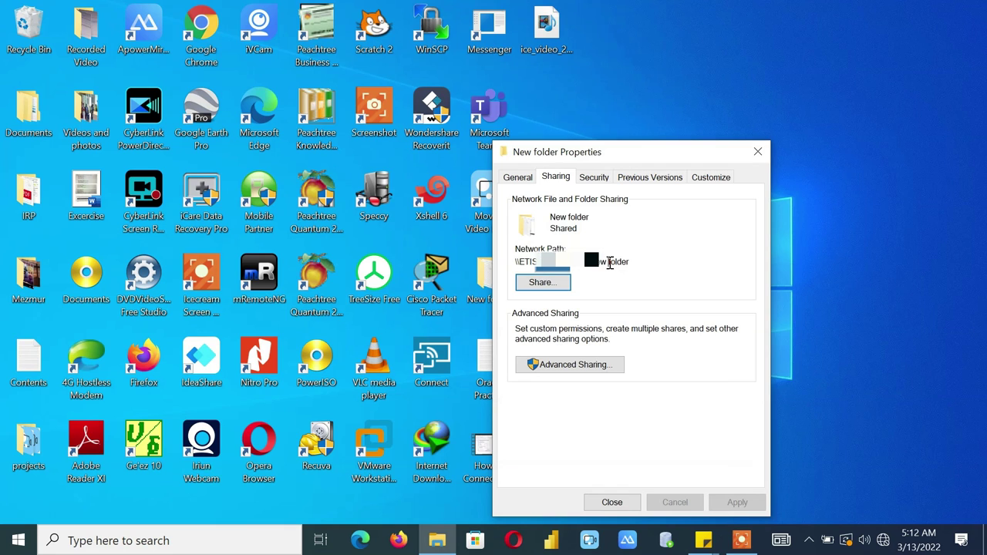
key(Escape)
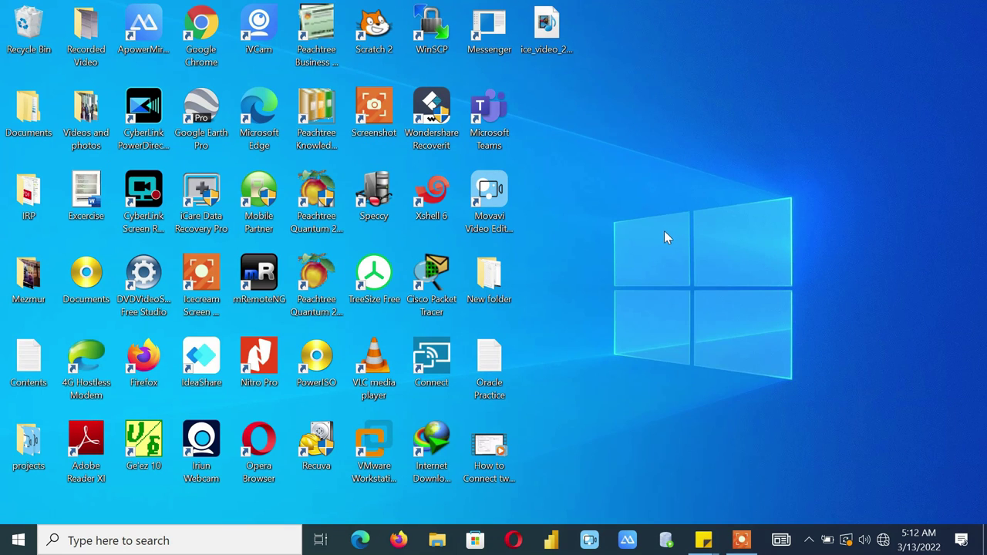